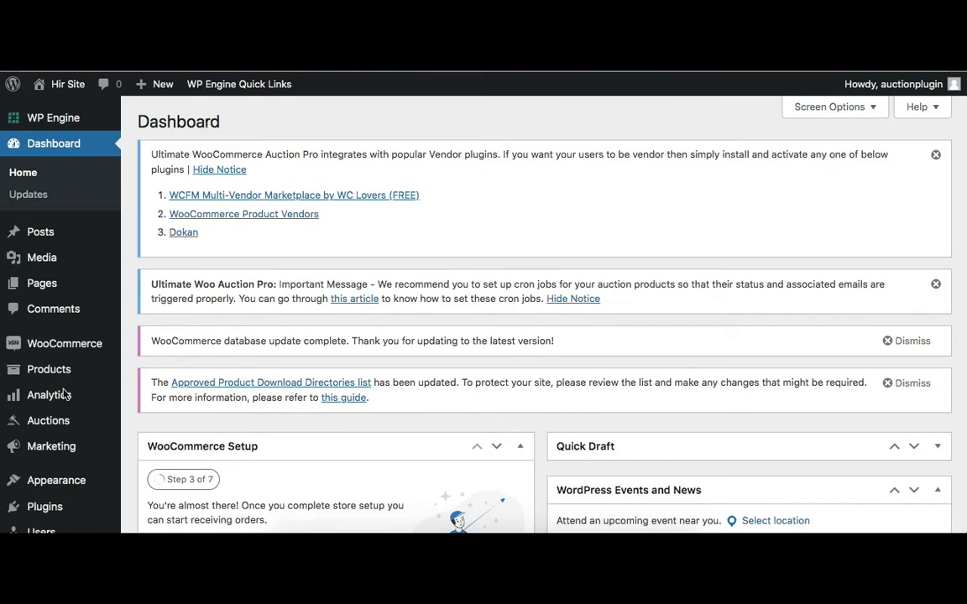
# Step: Open the Auctions plugin Settings and scroll down to the Cron Job Setting URLs
pyautogui.moveTo(50, 424)
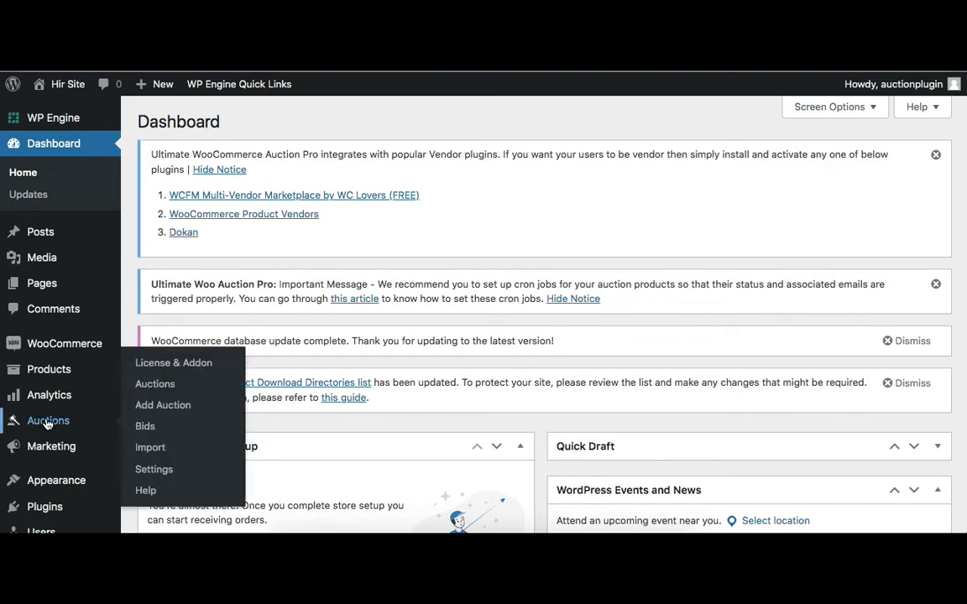
pyautogui.click(159, 471)
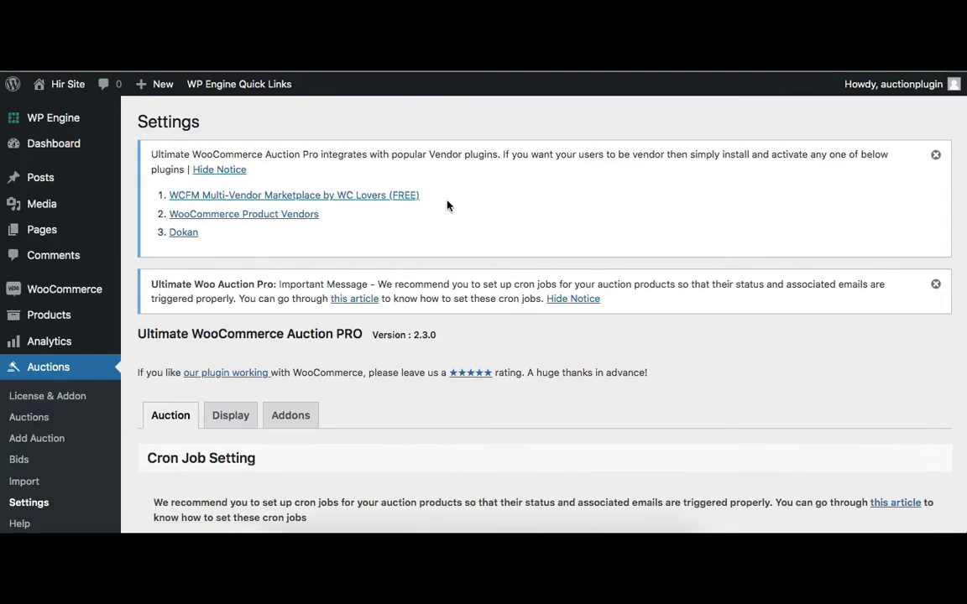
pyautogui.scroll(-1, 447, 205)
pyautogui.scroll(-9, 447, 205)
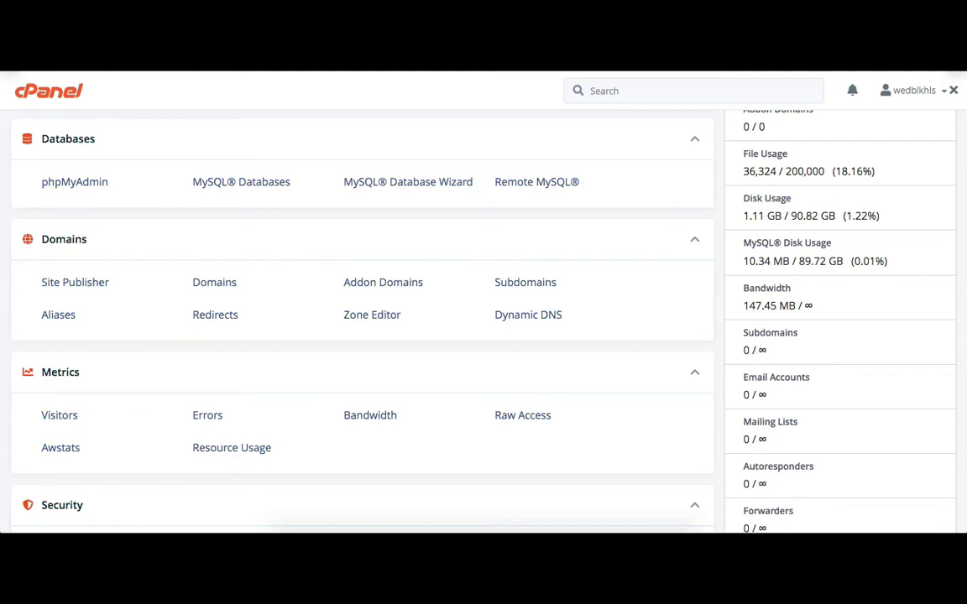
# Step: Open cPanel's Cron Jobs page from Advanced and review the empty Current Cron Jobs table
pyautogui.scroll(-6, 435, 257)
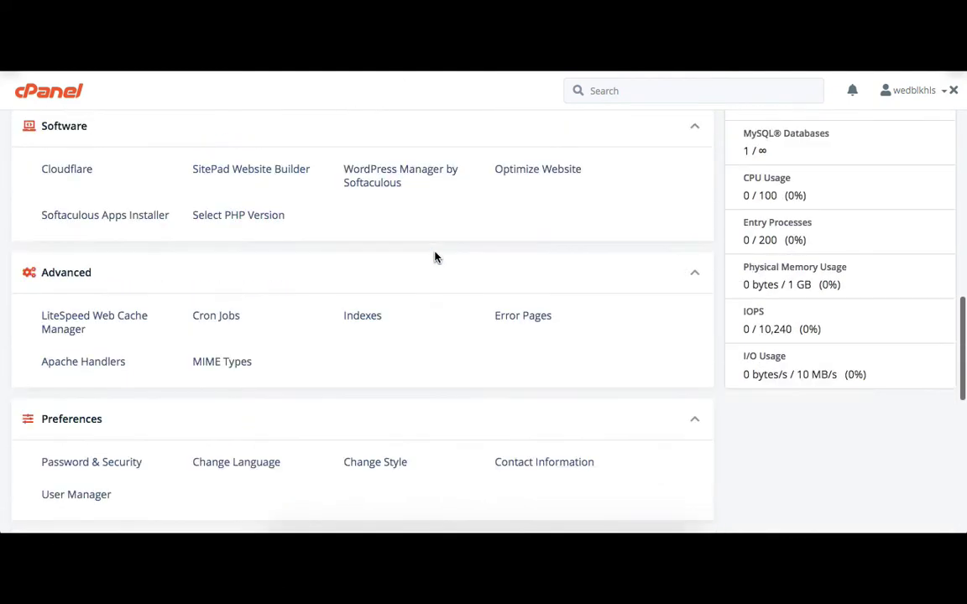
pyautogui.scroll(3, 214, 223)
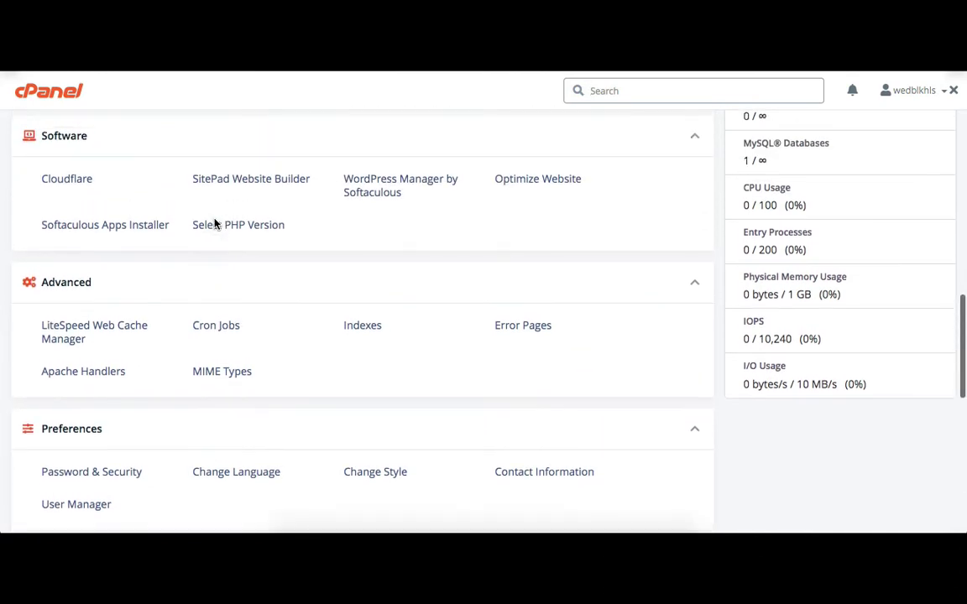
pyautogui.click(211, 327)
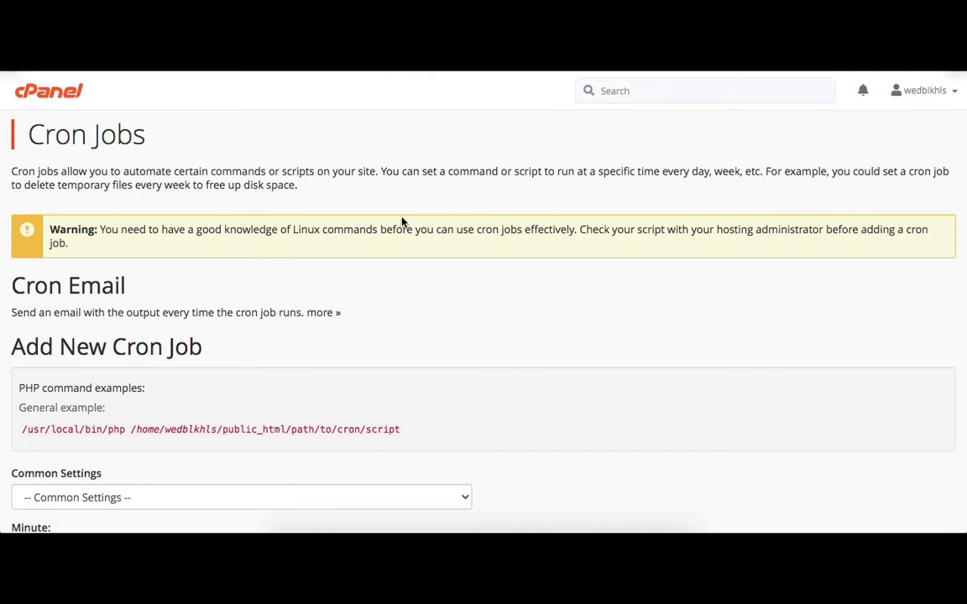
pyautogui.scroll(-8, 402, 222)
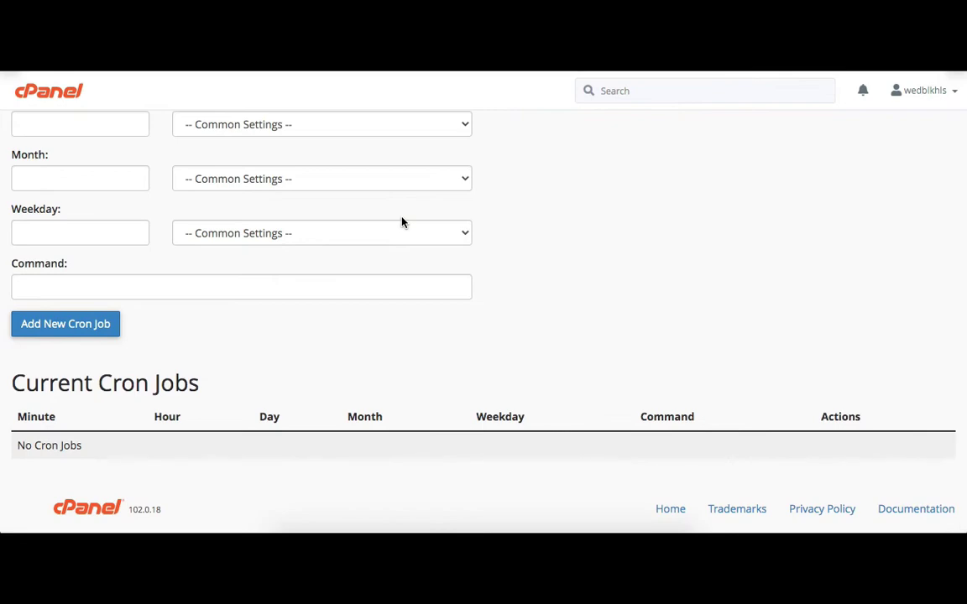
pyautogui.scroll(10, 401, 222)
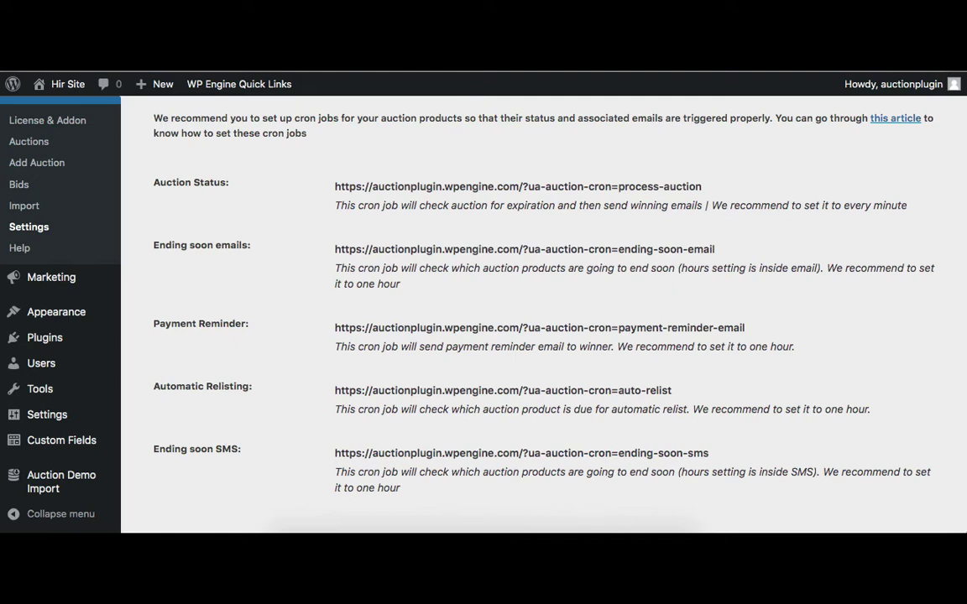
# Step: Select and copy the Auction Status cron URL ending in process-auction
pyautogui.tripleClick(329, 182)
pyautogui.hotkey('ctrl', 'c')
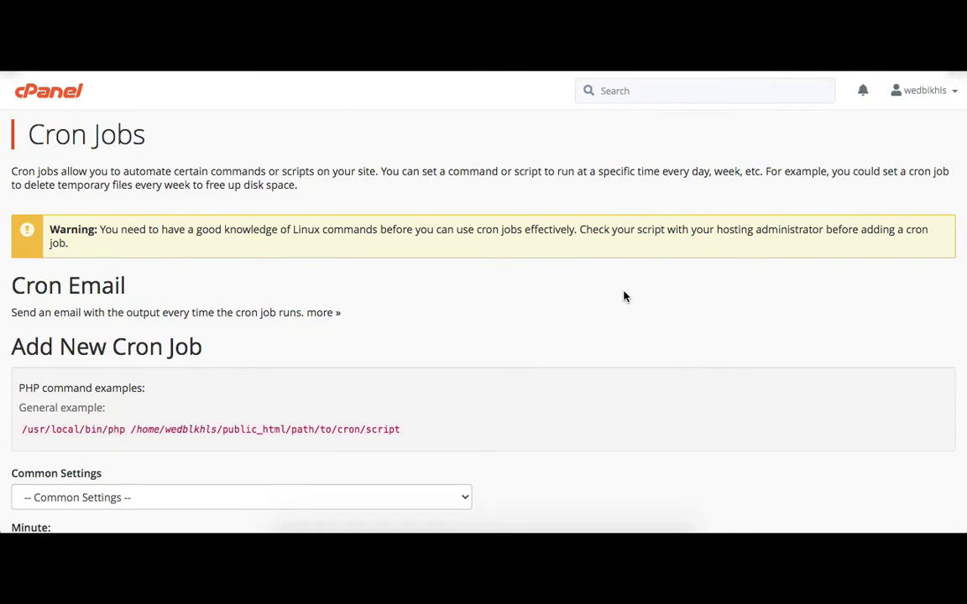
# Step: Paste the process-auction cron URL into the new cron job's Command field
pyautogui.scroll(-5, 625, 295)
pyautogui.click(402, 392)
pyautogui.hotkey('ctrl', 'v')
pyautogui.click(522, 338)
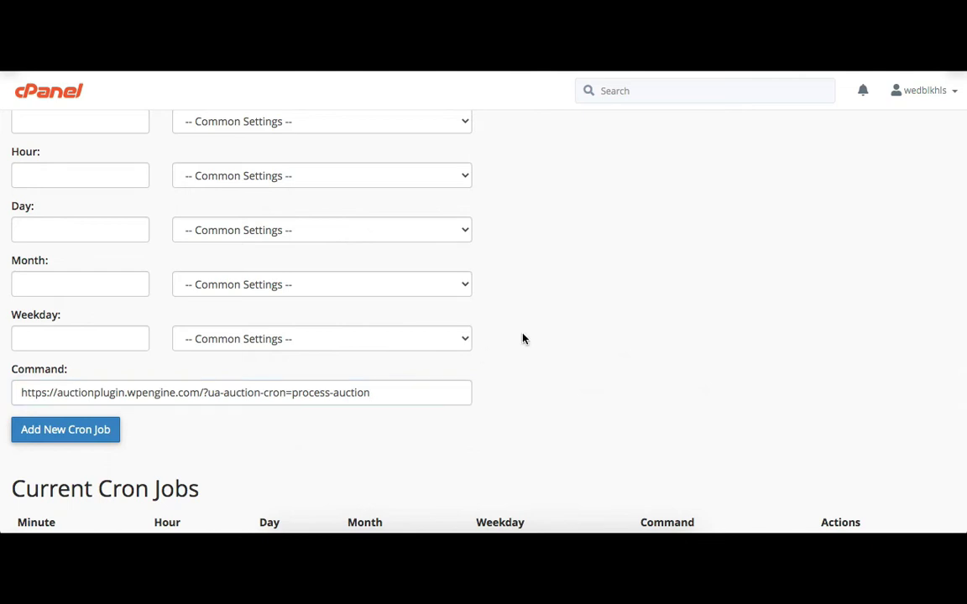
# Step: Set the schedule to Once Per Minute and add the process-auction cron job
pyautogui.scroll(4, 365, 280)
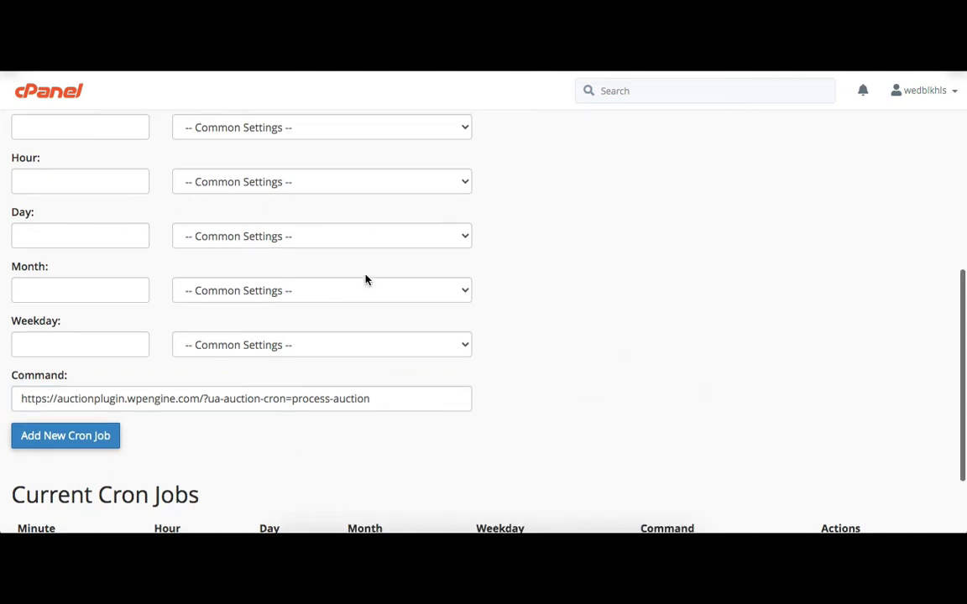
pyautogui.scroll(-3, 353, 341)
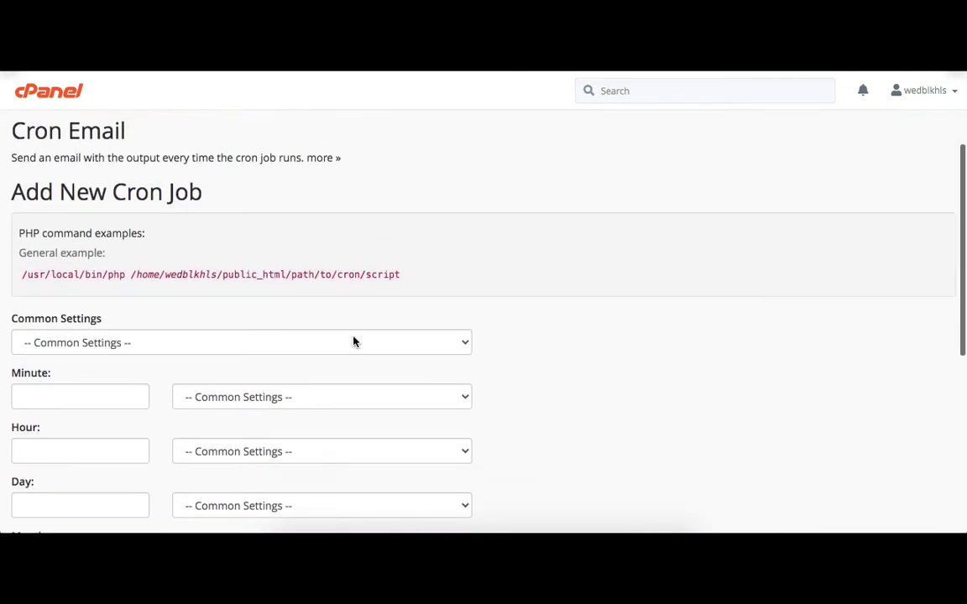
pyautogui.click(93, 183)
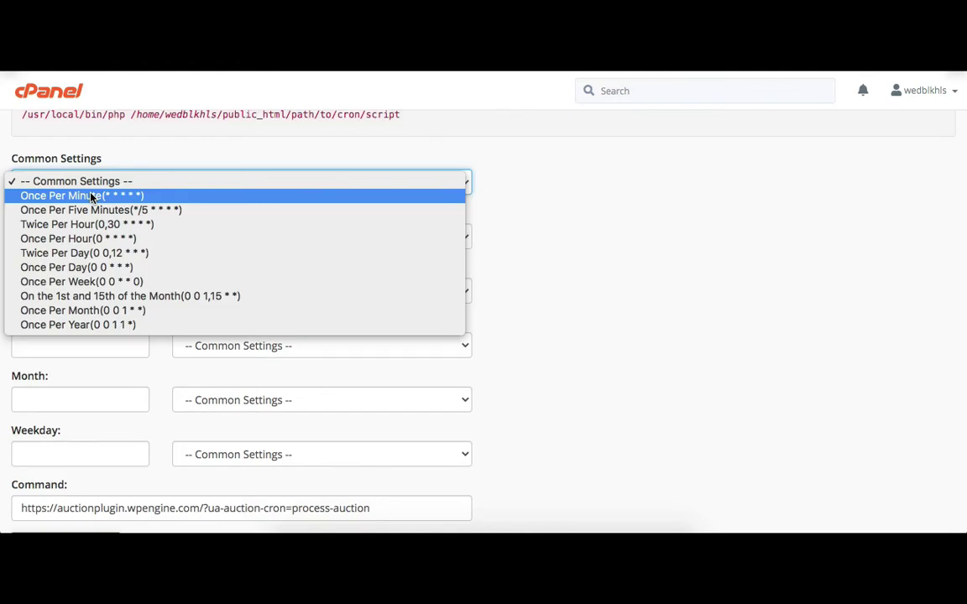
pyautogui.click(92, 196)
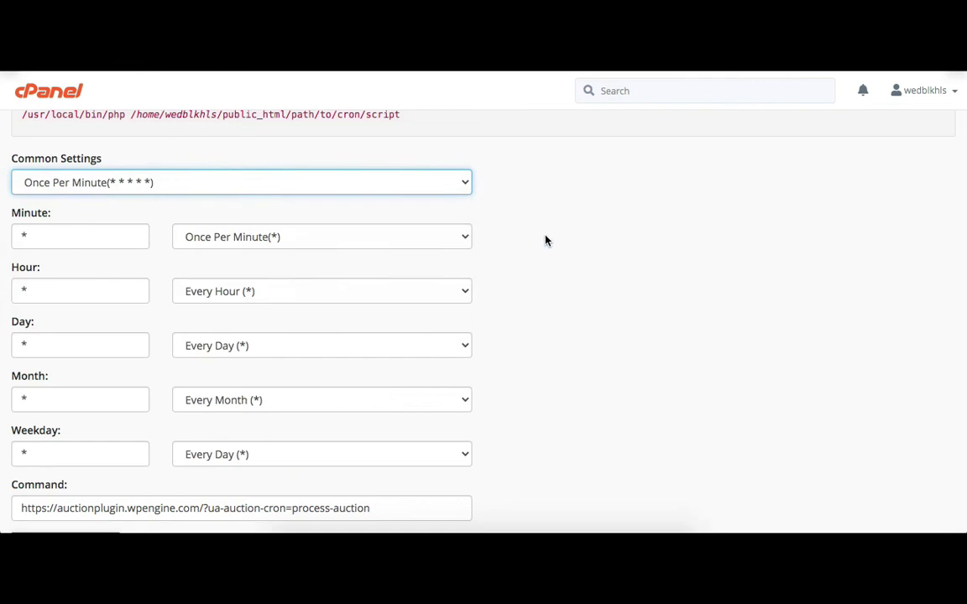
pyautogui.scroll(-1, 600, 297)
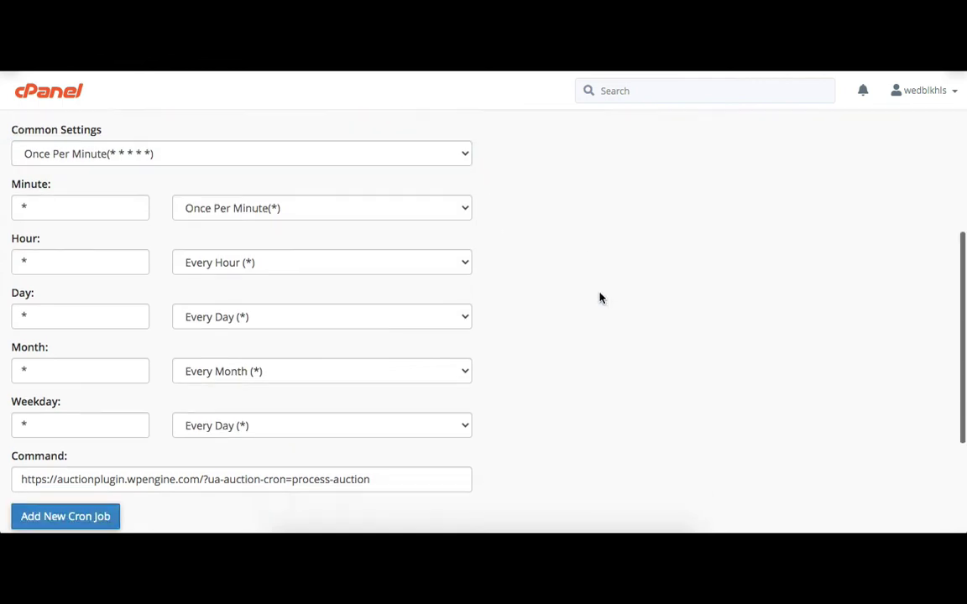
pyautogui.scroll(-3, 600, 298)
pyautogui.scroll(-1, 601, 298)
pyautogui.click(53, 334)
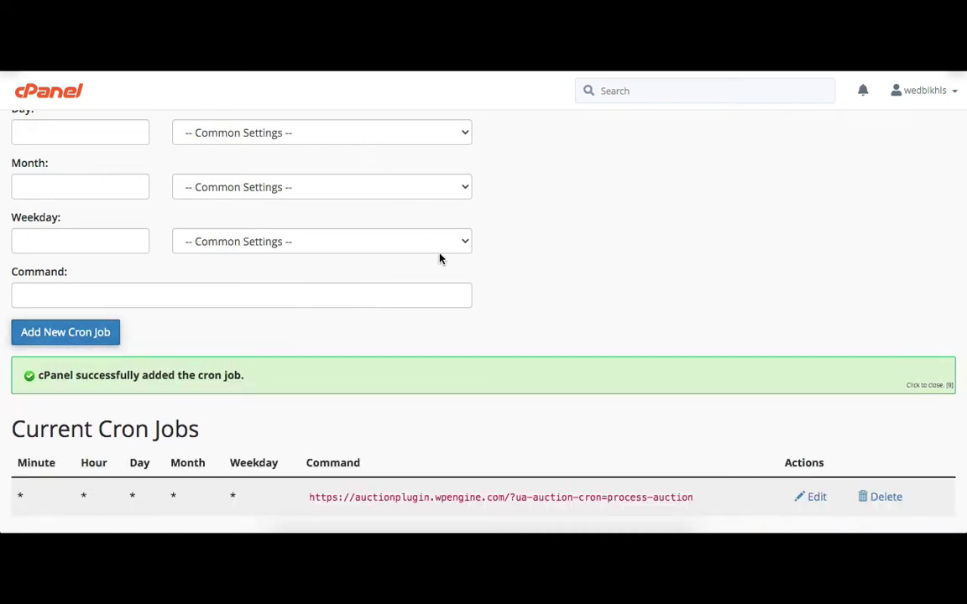
pyautogui.scroll(-1, 440, 259)
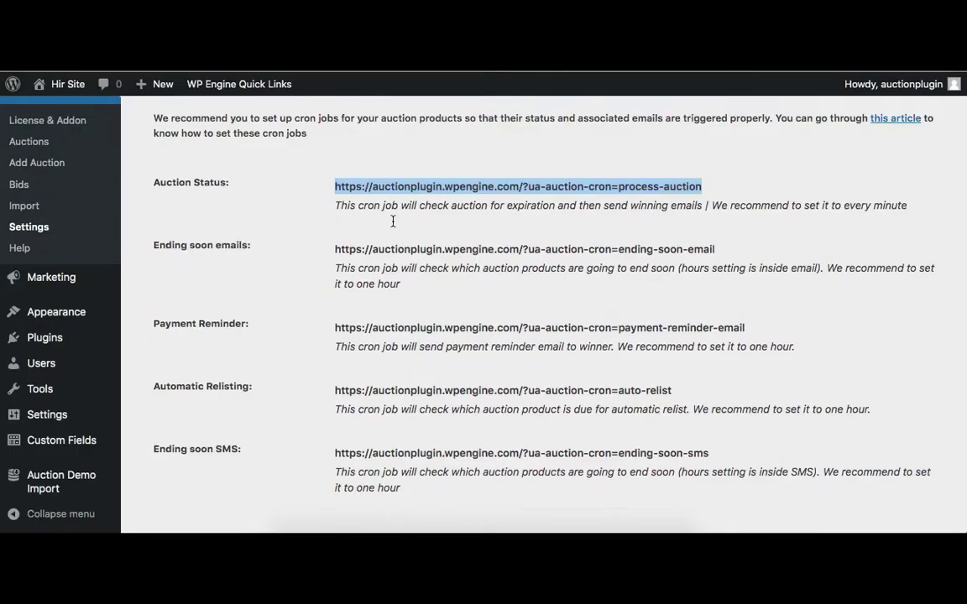
# Step: Clear the process-auction URL selection on the auction Settings page
pyautogui.click(389, 261)
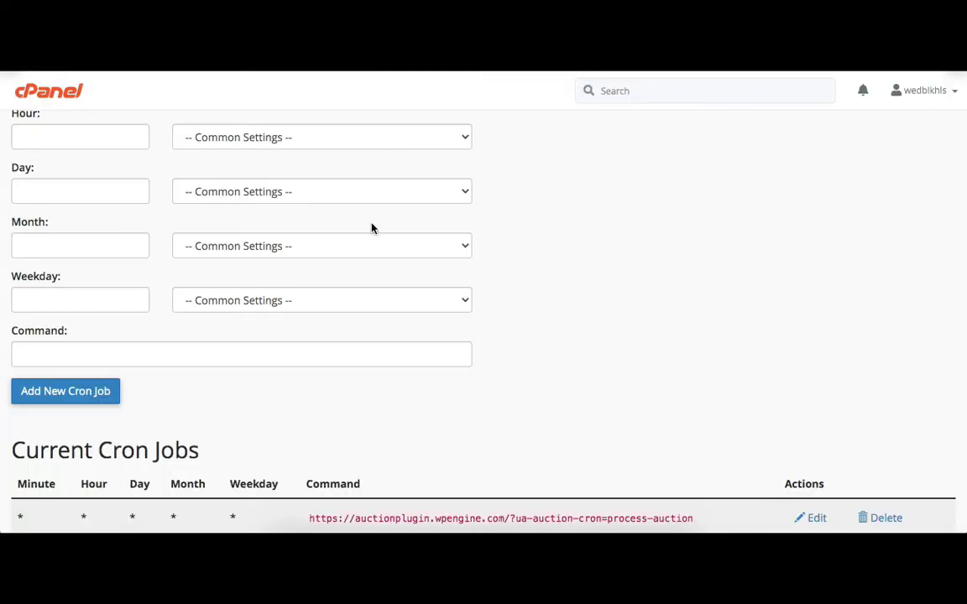
pyautogui.scroll(2, 372, 225)
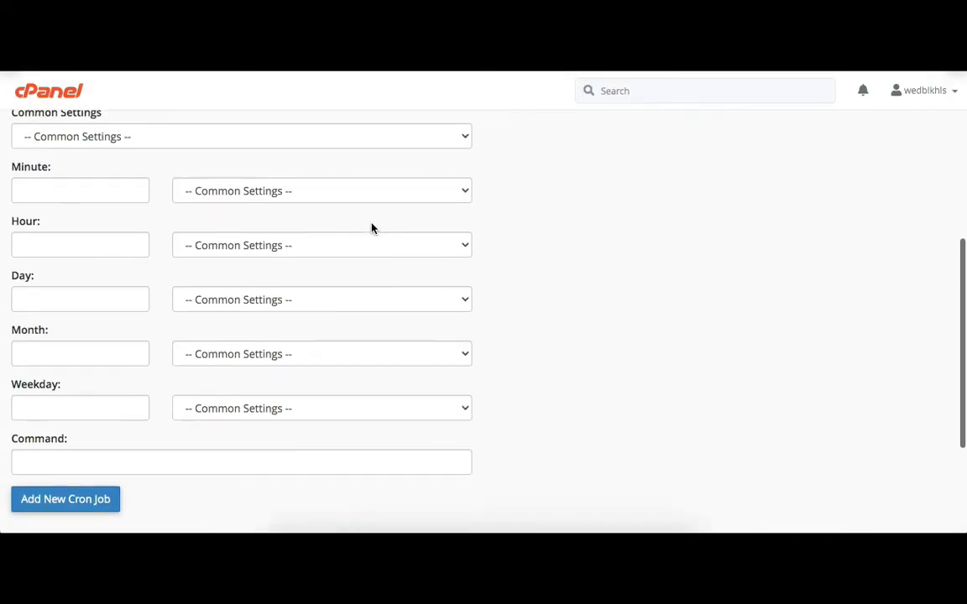
pyautogui.scroll(-2, 371, 226)
# Step: Paste the ending-soon-email URL as the command and schedule it Once Per Hour
pyautogui.click(291, 373)
pyautogui.write('https://auctionplugin.wpengine.com/?ua-auction-cron=ending-soon-email')
pyautogui.click(596, 300)
pyautogui.scroll(2, 595, 301)
pyautogui.scroll(3, 596, 301)
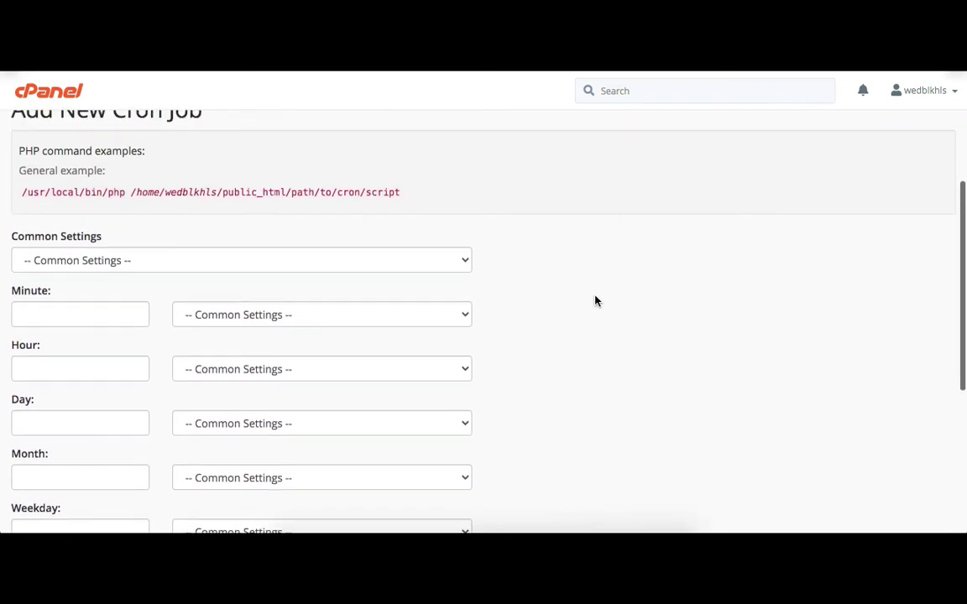
pyautogui.click(350, 273)
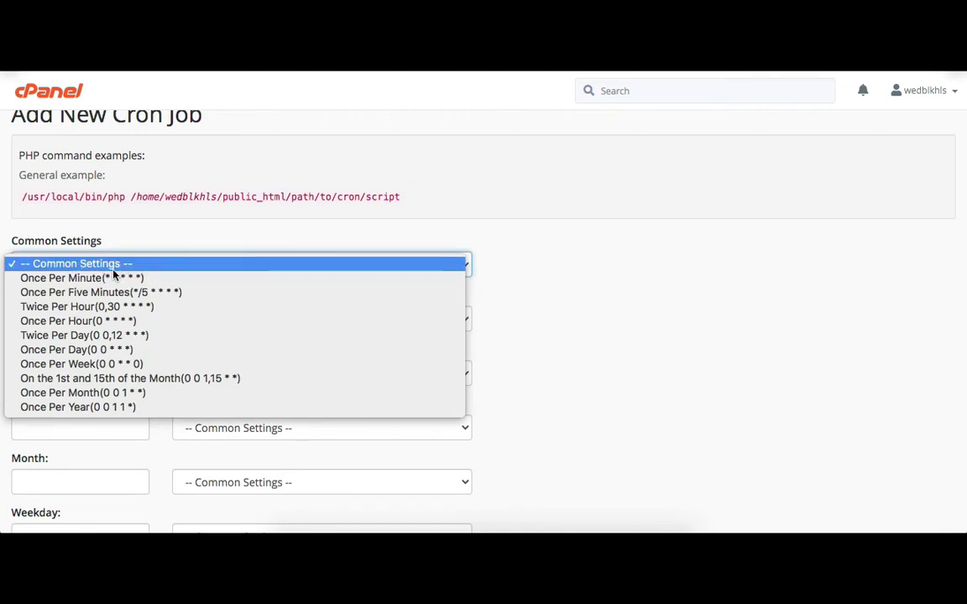
pyautogui.click(96, 322)
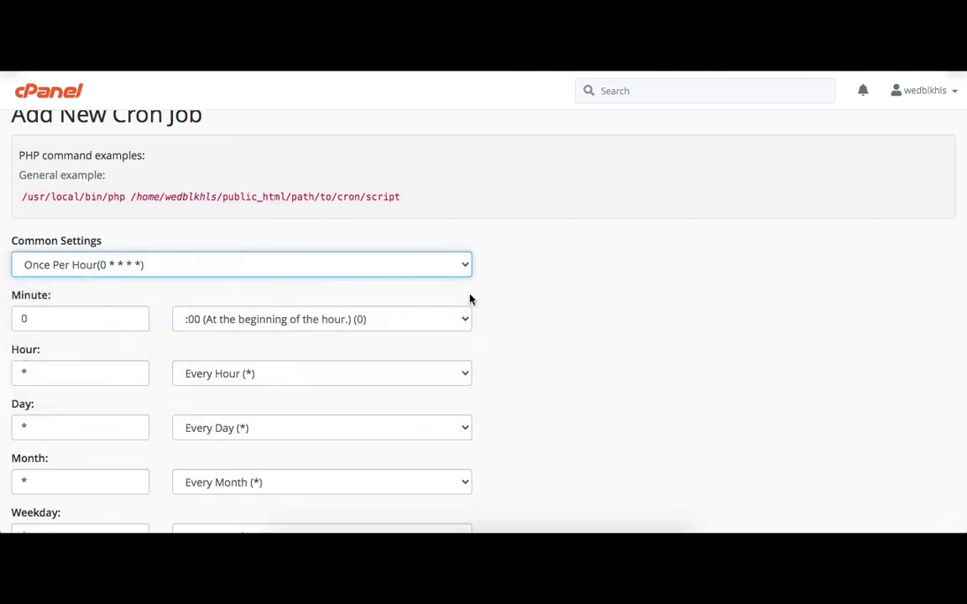
# Step: Add the hourly ending-soon-email cron job and copy the Payment Reminder cron URL
pyautogui.scroll(-5, 585, 298)
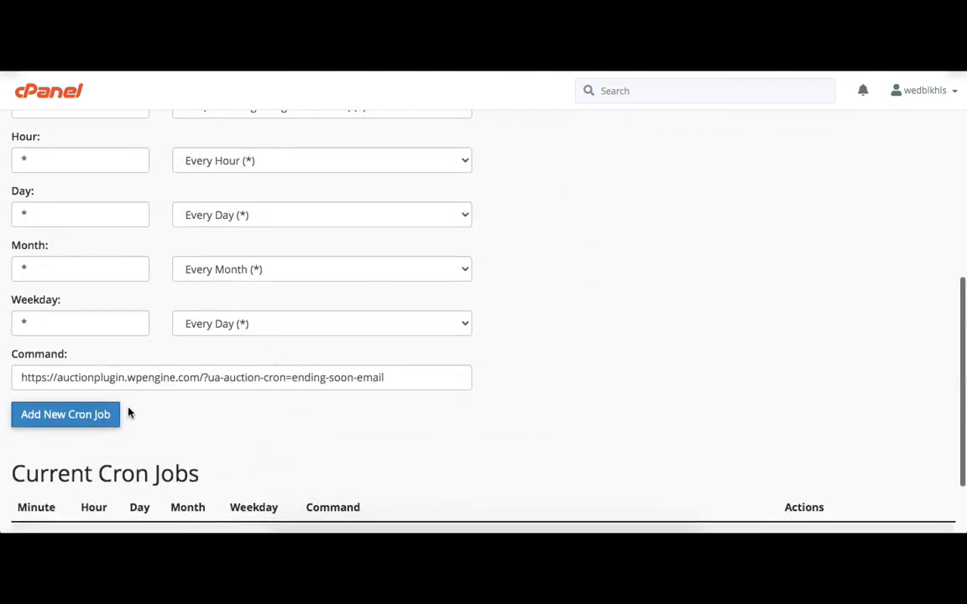
pyautogui.click(90, 419)
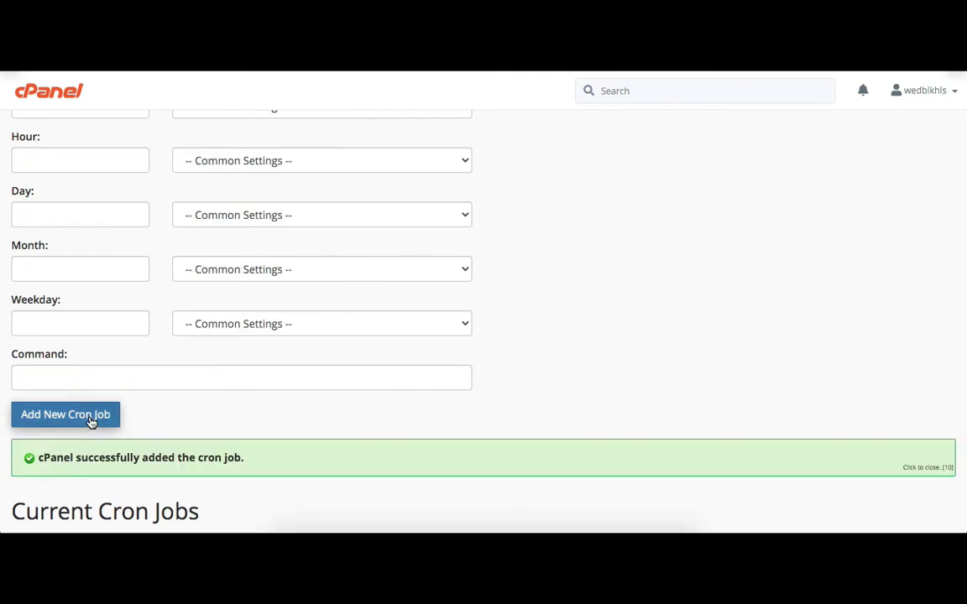
pyautogui.scroll(-4, 651, 296)
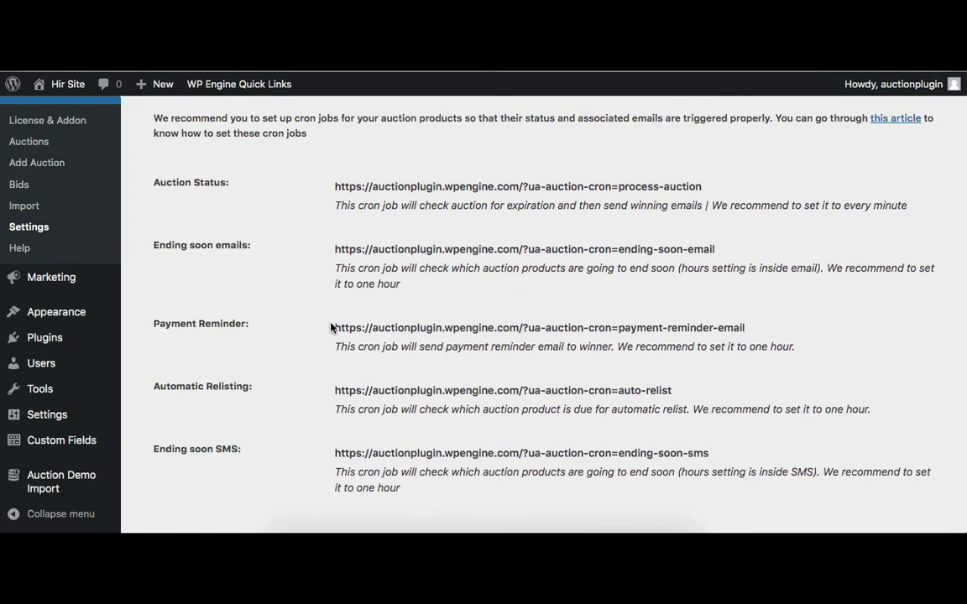
pyautogui.tripleClick(540, 328)
pyautogui.hotkey('ctrl', 'c')
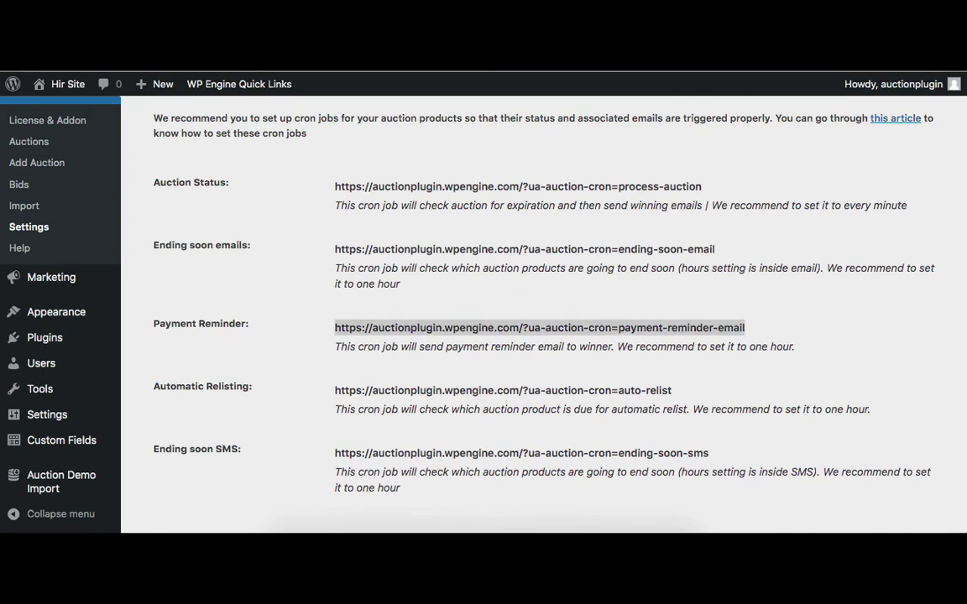
pyautogui.hotkey('ctrl', 'Tab')
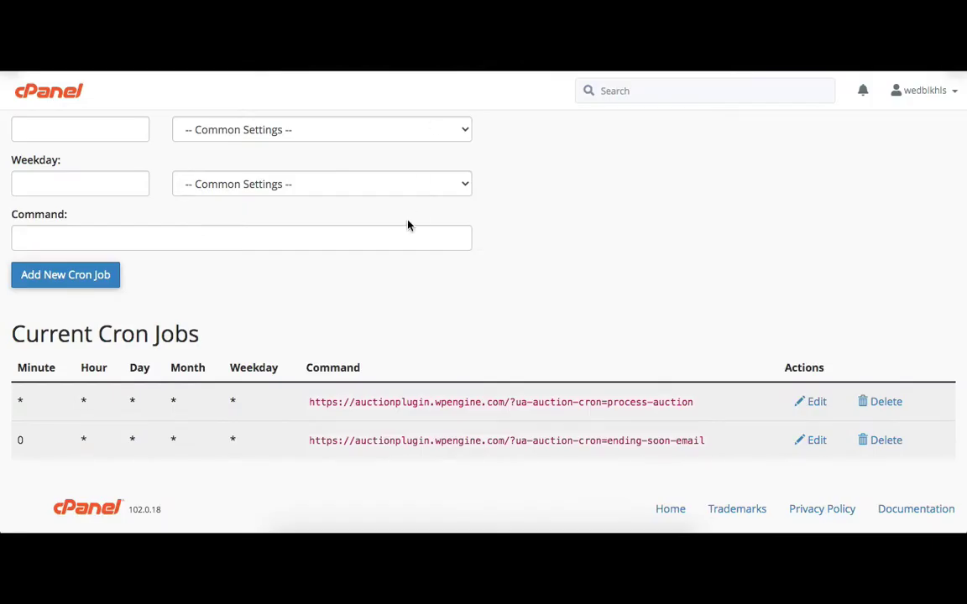
# Step: Paste the payment-reminder-email URL into the new cron job's Command field
pyautogui.scroll(2, 408, 252)
pyautogui.click(265, 379)
pyautogui.hotkey('ctrl', 'v')
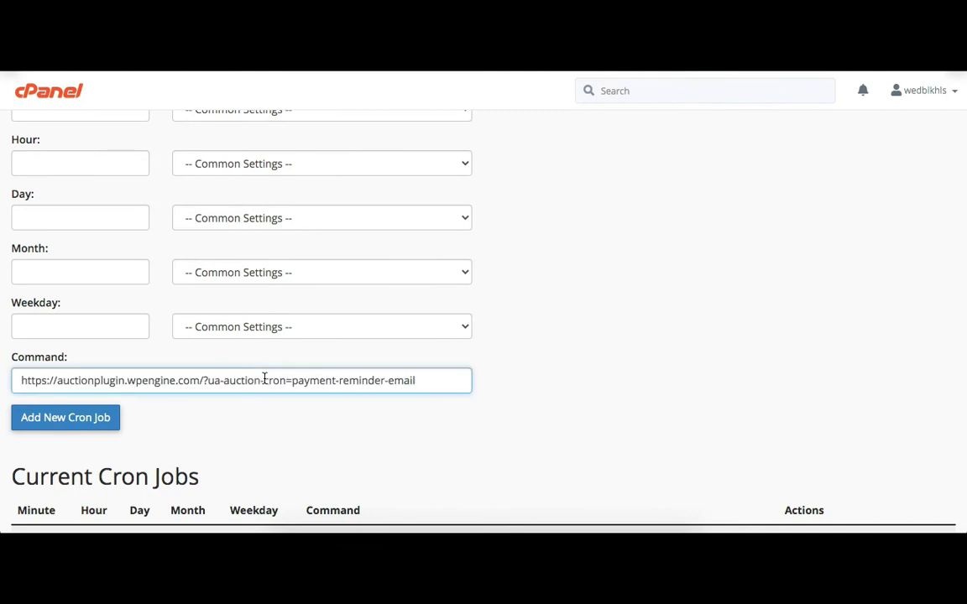
pyautogui.click(309, 425)
pyautogui.scroll(-2, 309, 425)
pyautogui.scroll(3, 309, 424)
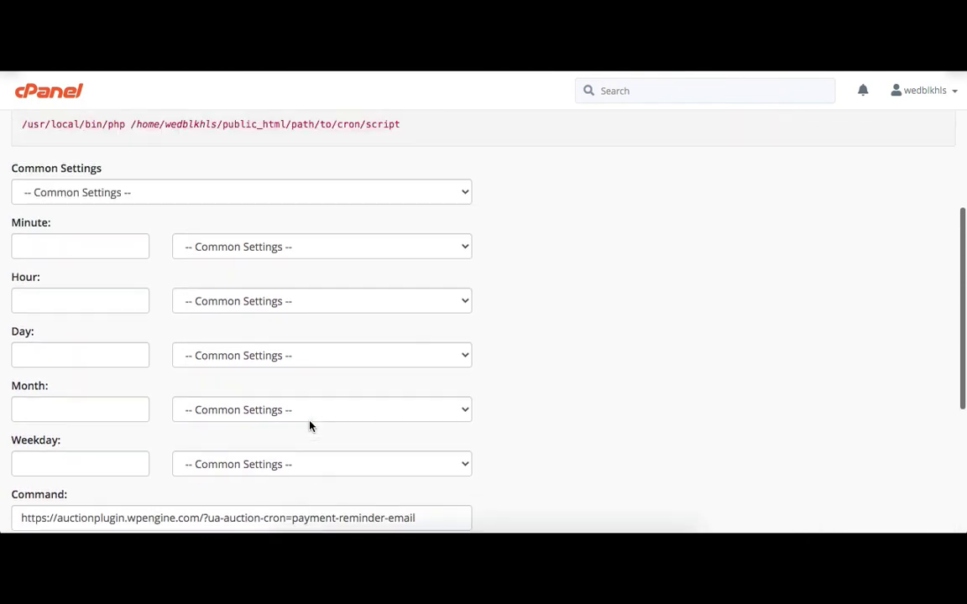
pyautogui.scroll(1, 309, 427)
# Step: Schedule the payment-reminder-email job Once Per Hour and add it
pyautogui.click(77, 263)
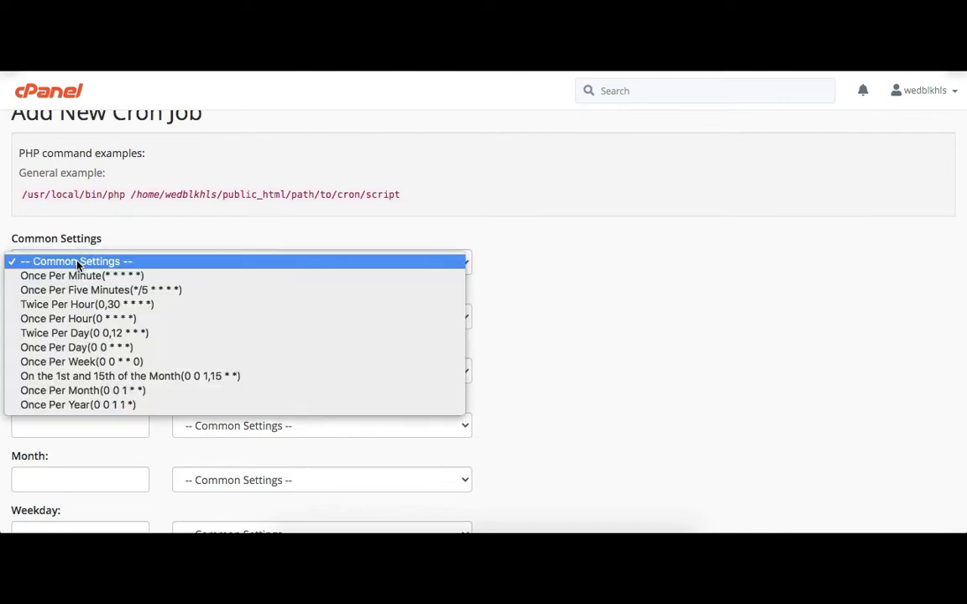
pyautogui.click(95, 318)
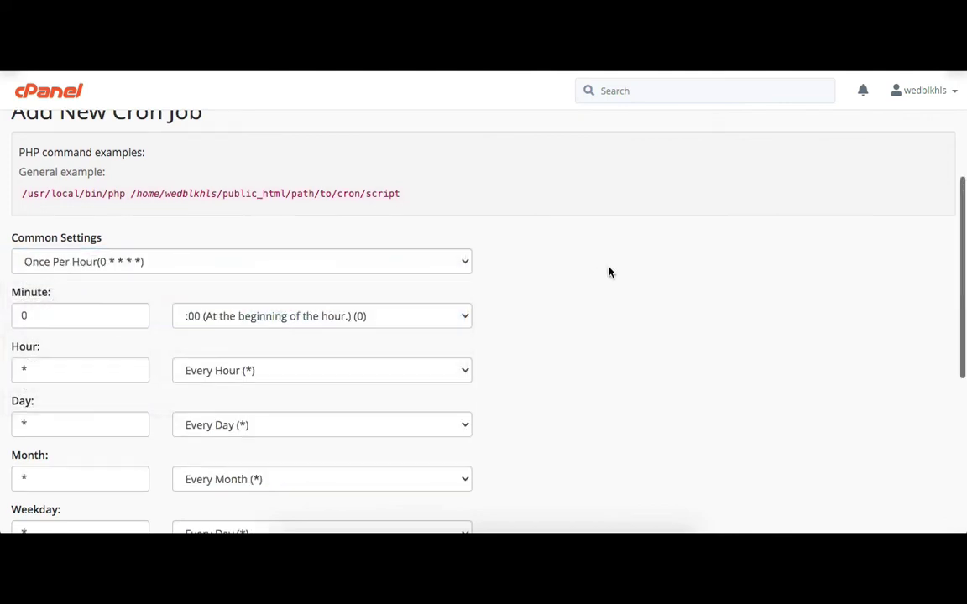
pyautogui.scroll(-5, 360, 239)
pyautogui.click(48, 282)
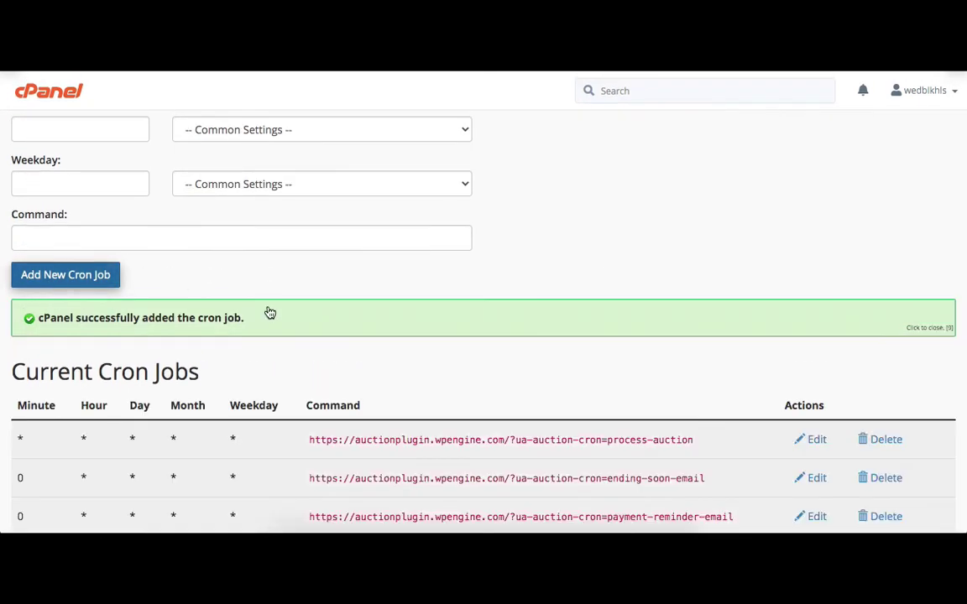
pyautogui.scroll(-2, 275, 314)
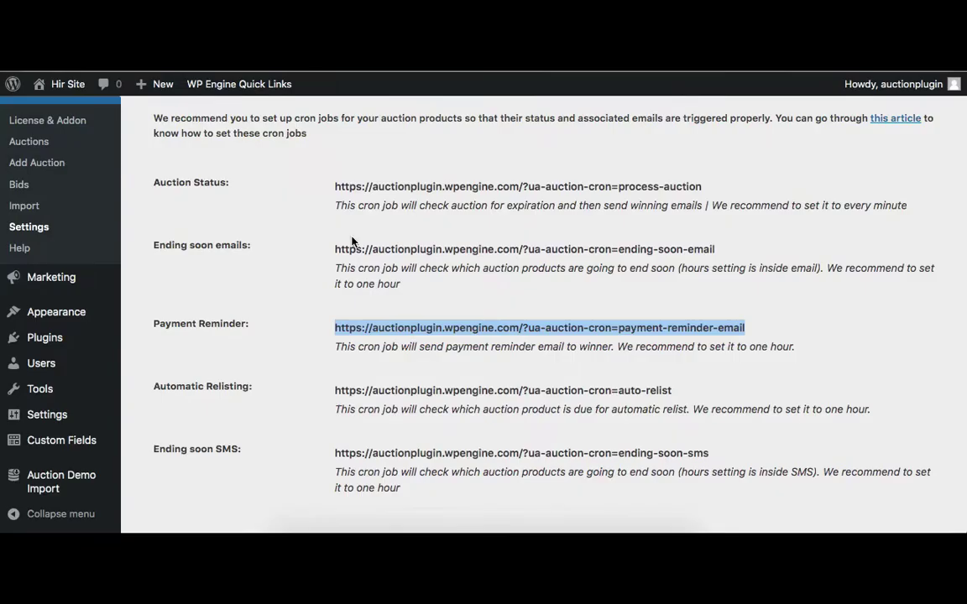
pyautogui.click(318, 218)
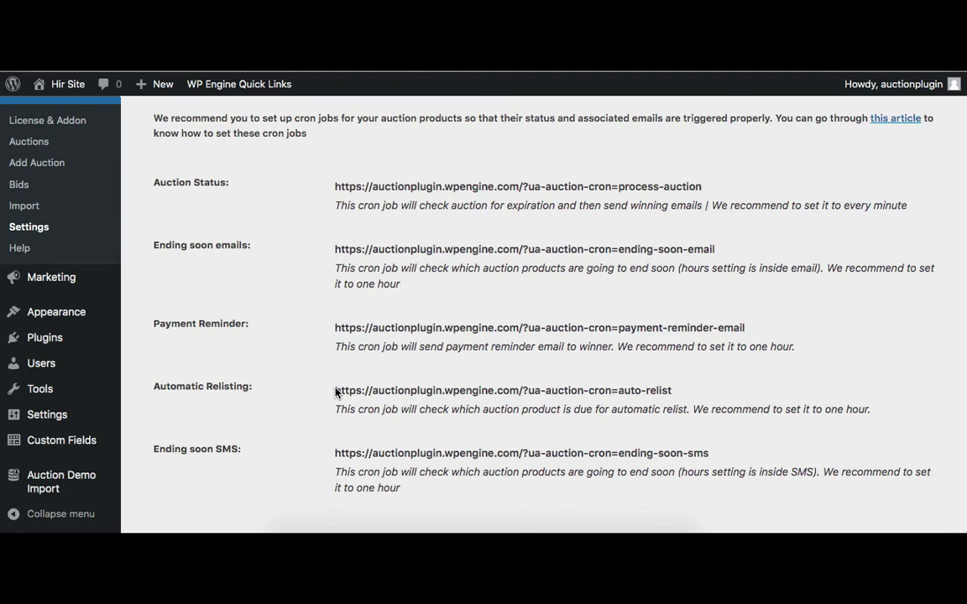
# Step: Copy the Automatic Relisting cron URL and paste it into the new cron job's Command
pyautogui.moveTo(334, 391); pyautogui.dragTo(673, 394)
pyautogui.hotkey('ctrl', 'c')
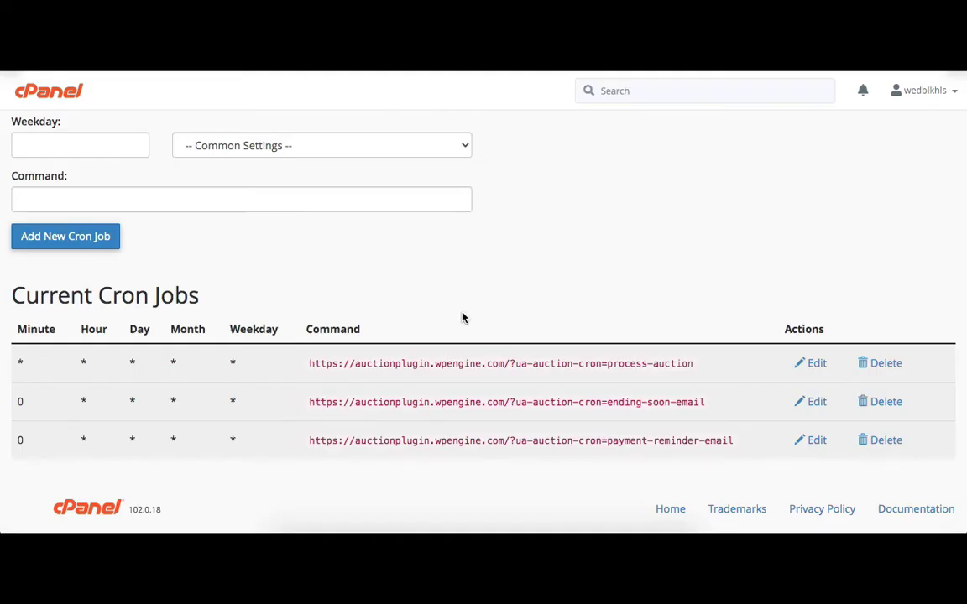
pyautogui.scroll(3, 460, 317)
pyautogui.click(406, 351)
pyautogui.hotkey('ctrl', 'v')
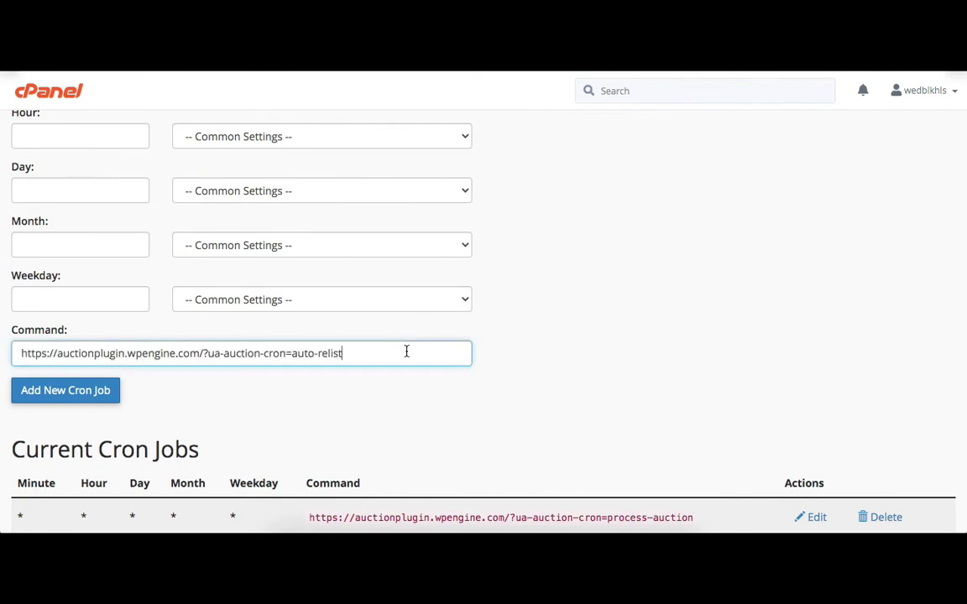
# Step: Schedule the auto-relist job Once Per Hour and add it as the fourth cron job
pyautogui.click(637, 320)
pyautogui.scroll(4, 638, 320)
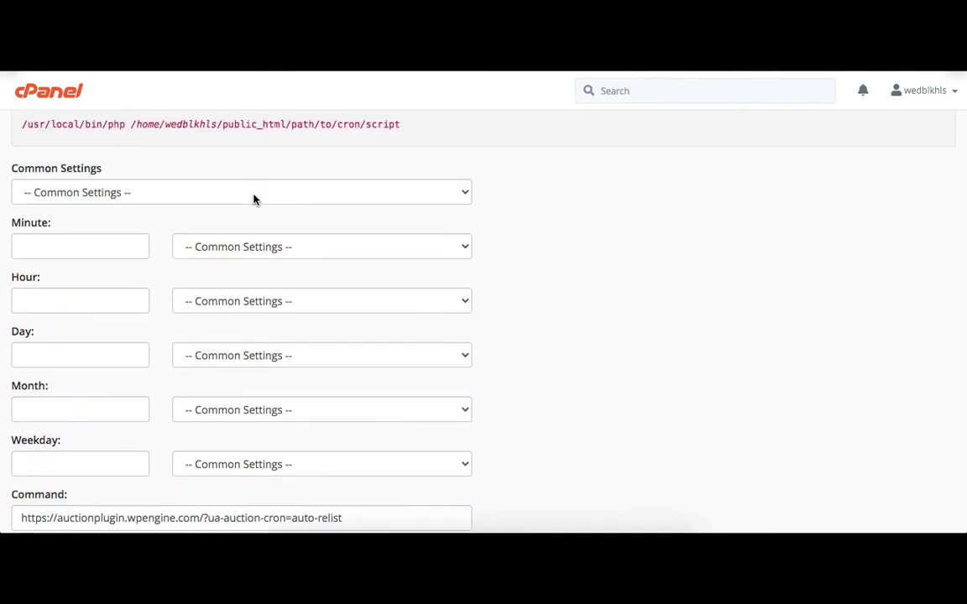
pyautogui.click(254, 198)
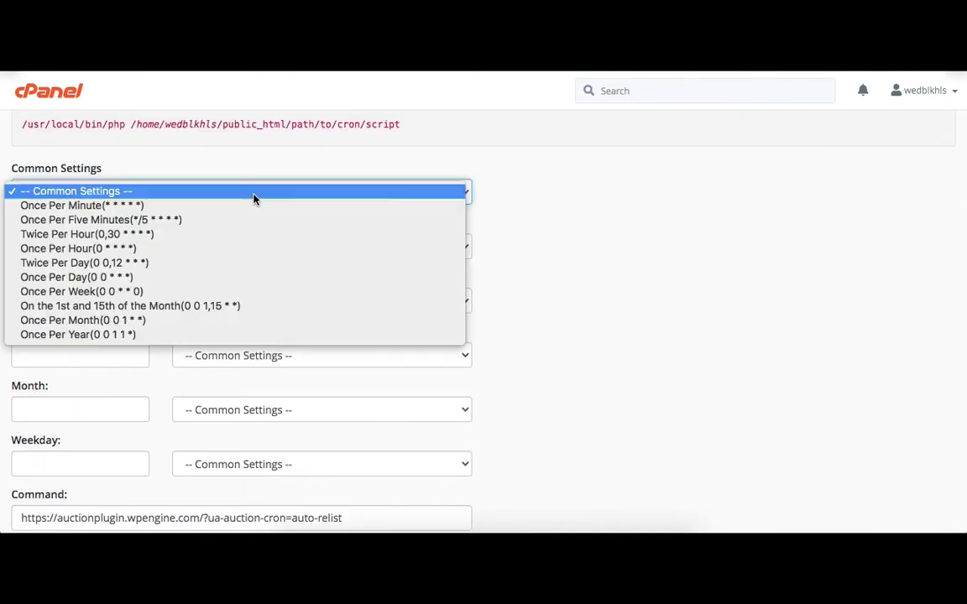
pyautogui.click(114, 249)
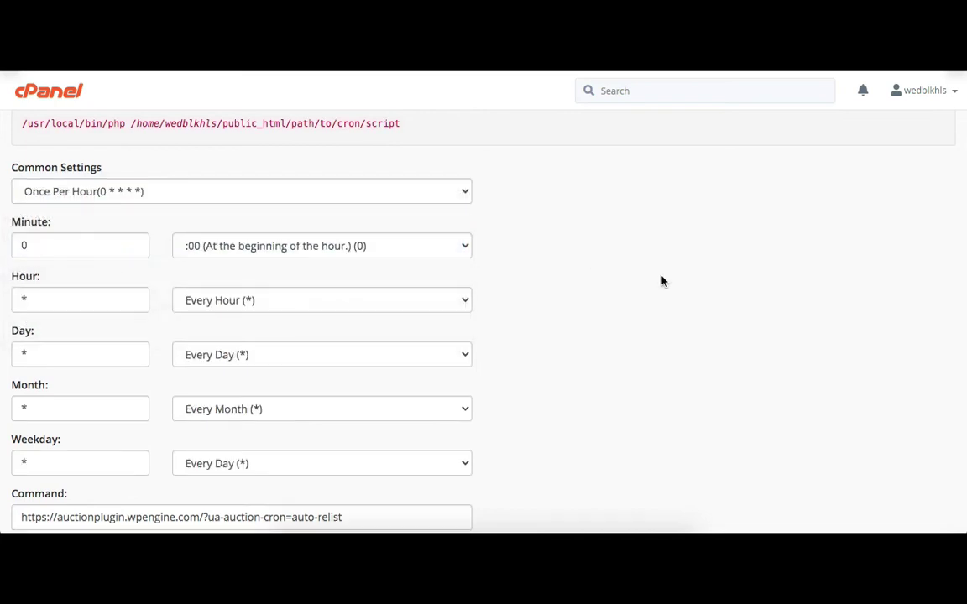
pyautogui.scroll(-3, 661, 281)
pyautogui.click(79, 325)
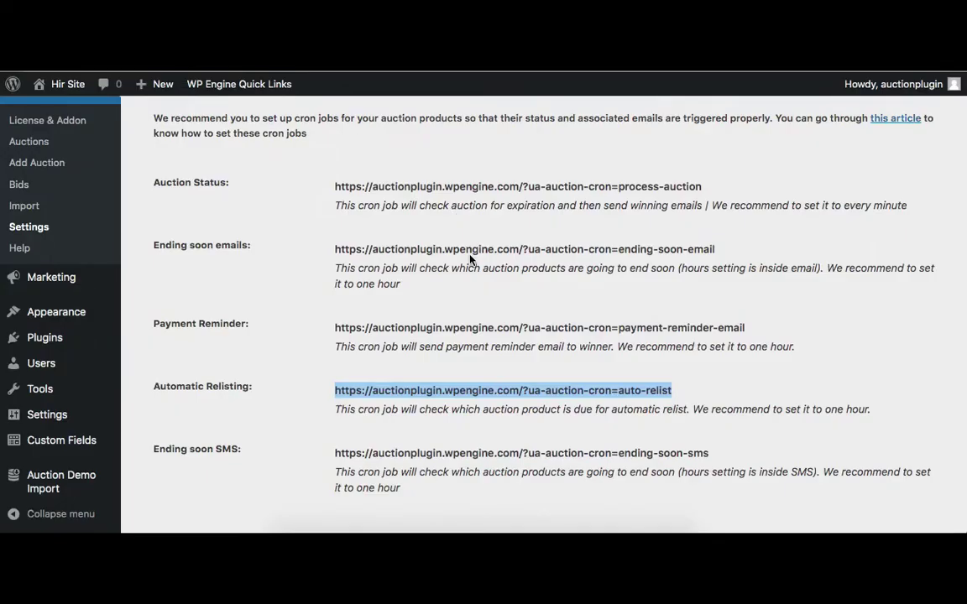
# Step: Paste the ending-soon-sms URL from the auction settings into the new cron job's Command
pyautogui.click(470, 260)
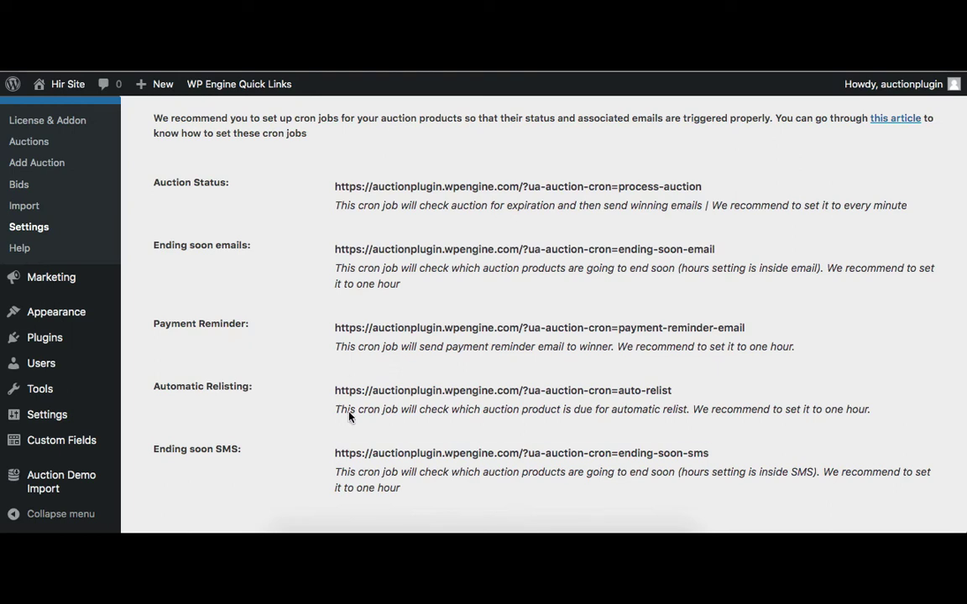
pyautogui.moveTo(334, 453); pyautogui.dragTo(725, 462)
pyautogui.hotkey('ctrl', 'c')
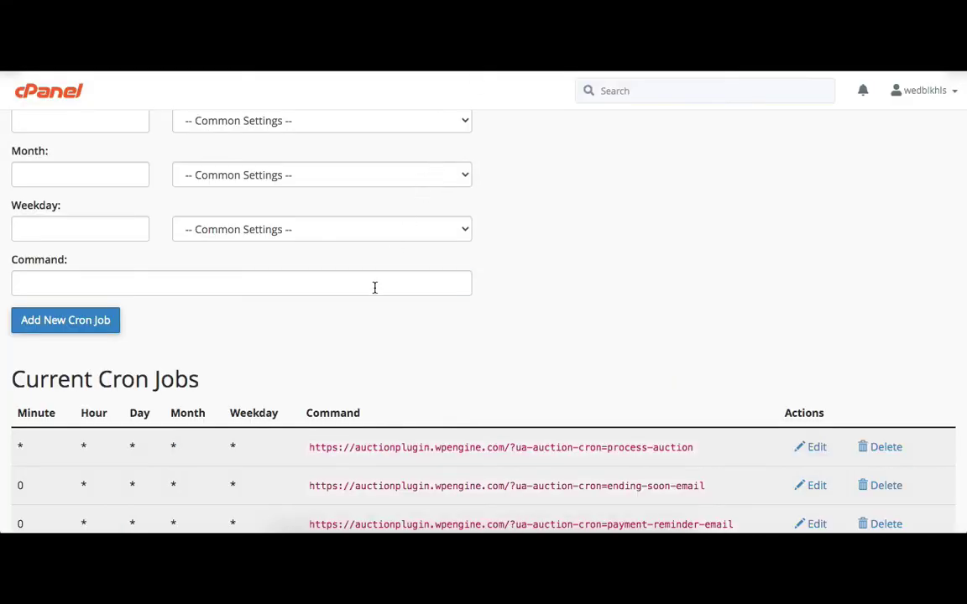
pyautogui.click(374, 287)
pyautogui.hotkey('ctrl', 'v')
# Step: Add the ending-soon-sms URL as a fifth cPanel cron job running once per hour
pyautogui.click(541, 258)
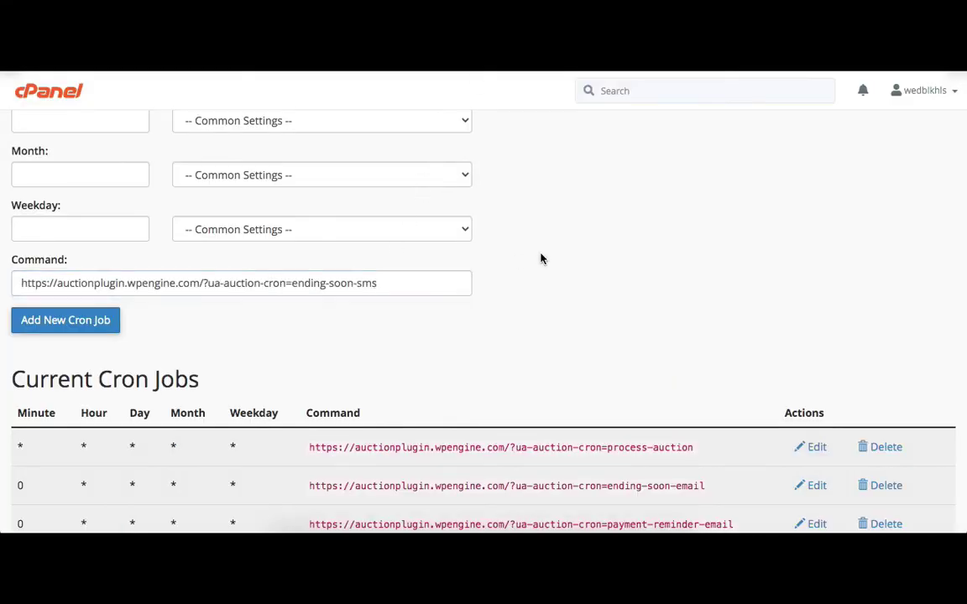
pyautogui.scroll(5, 541, 259)
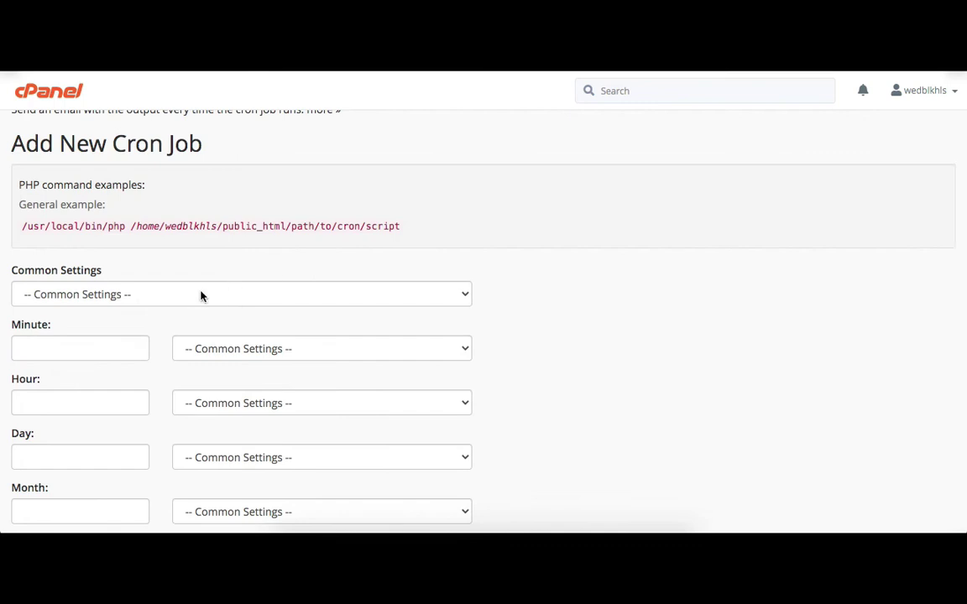
pyautogui.click(201, 295)
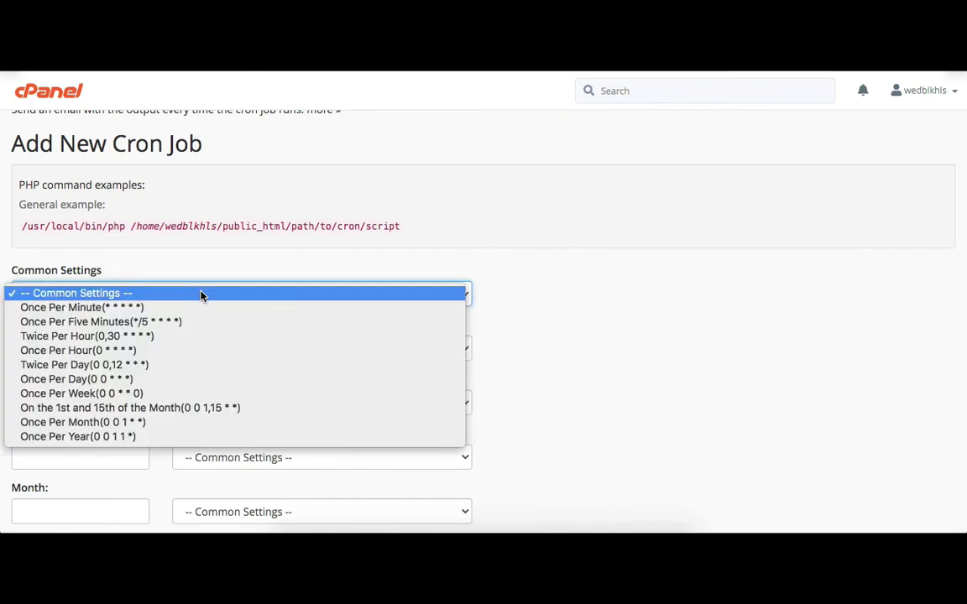
pyautogui.click(132, 353)
pyautogui.scroll(-5, 561, 350)
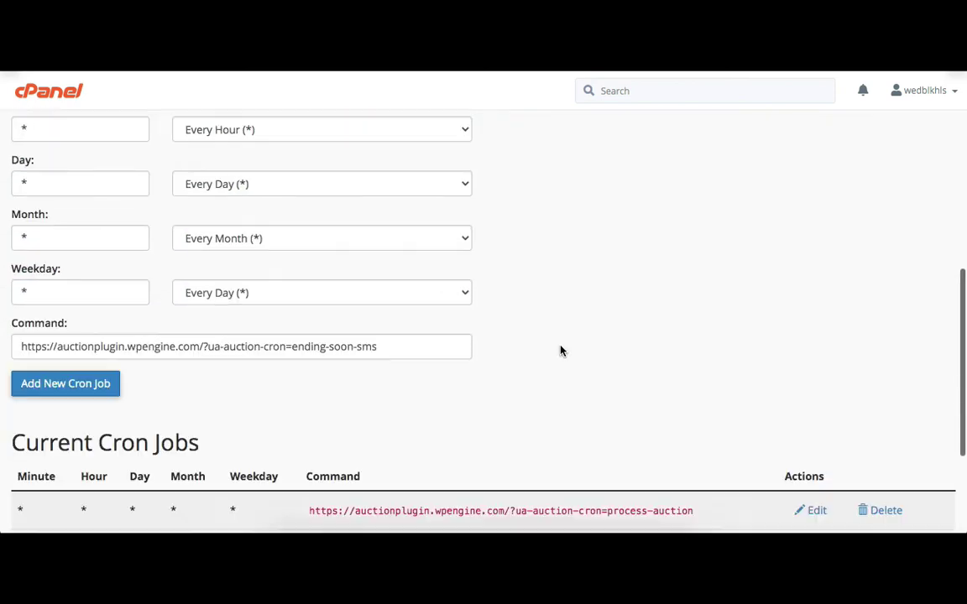
pyautogui.click(71, 291)
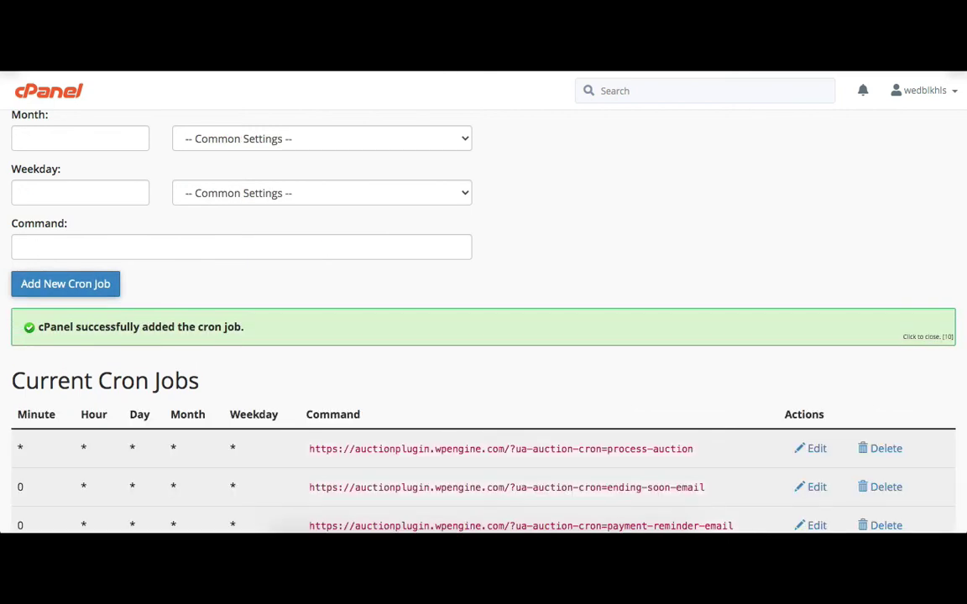
pyautogui.scroll(-3, 483, 335)
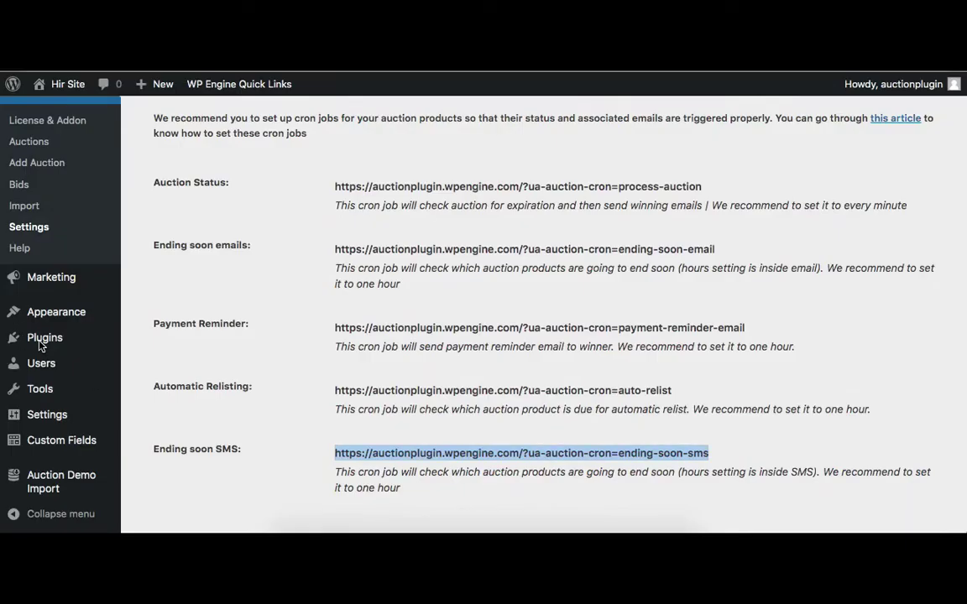
# Step: Search the plugin directory for 'crontrol' and activate the WP Crontrol plugin
pyautogui.click(42, 339)
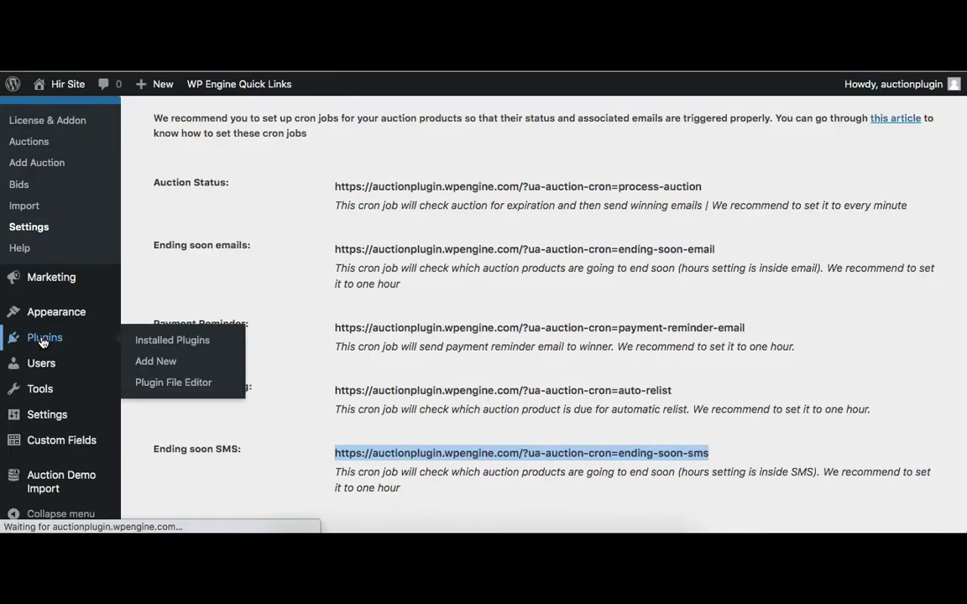
pyautogui.click(171, 363)
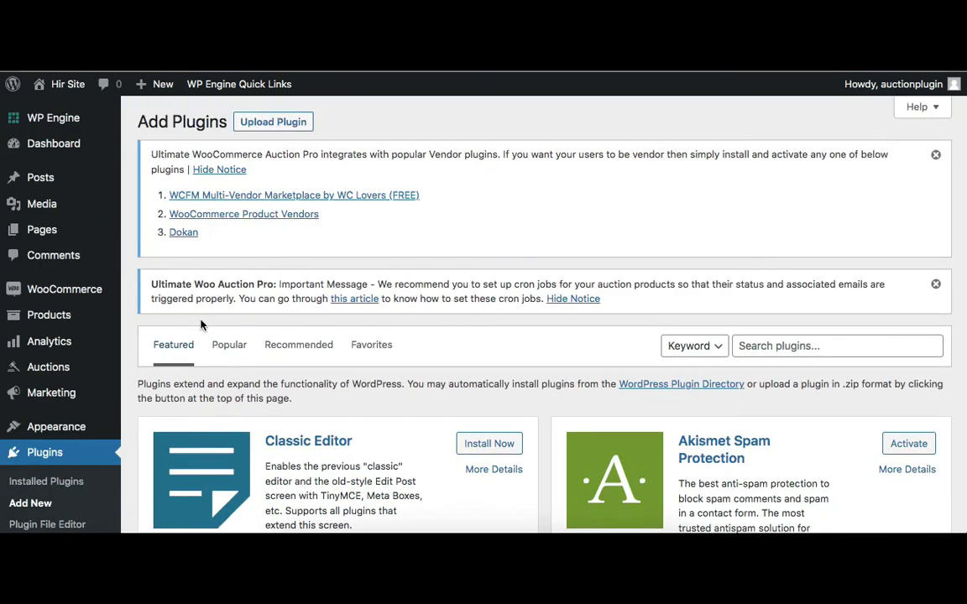
pyautogui.scroll(-3, 620, 271)
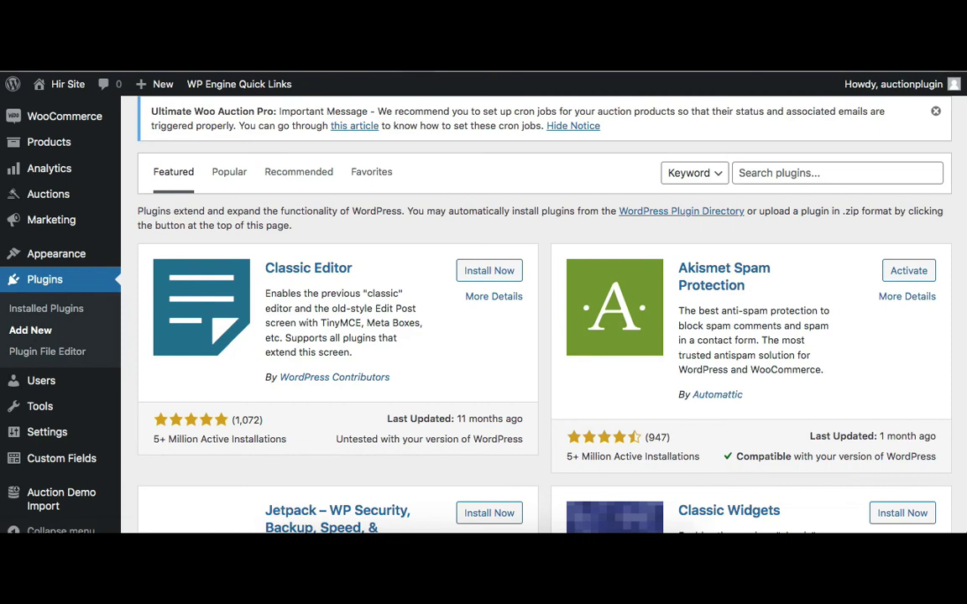
pyautogui.click(811, 172)
pyautogui.write('crontrol')
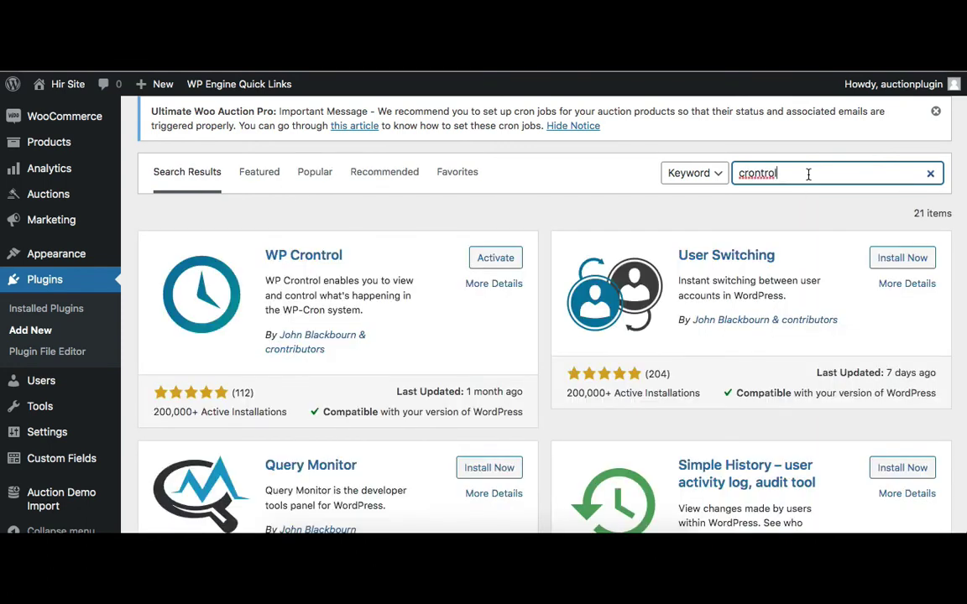
pyautogui.click(476, 261)
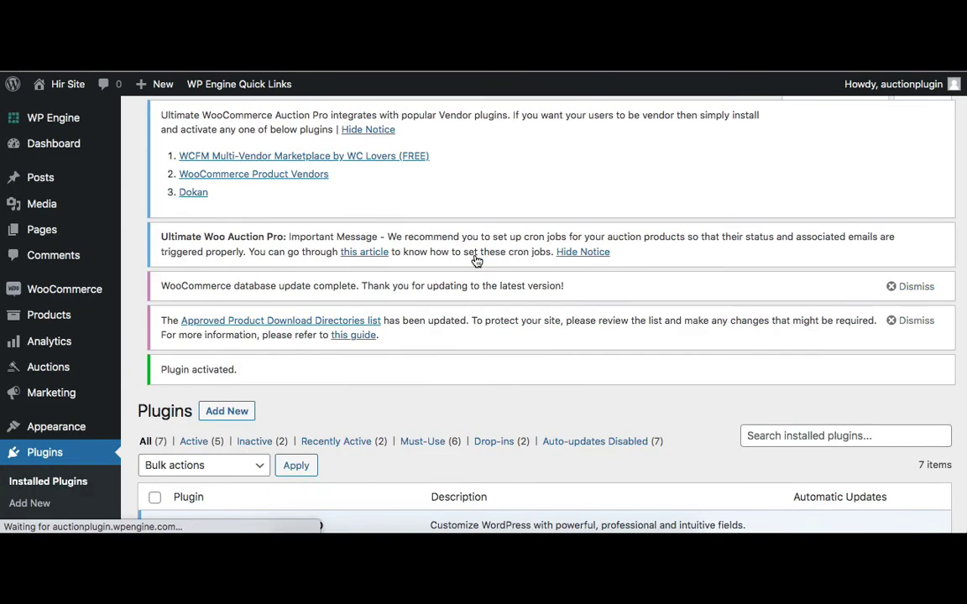
# Step: Open Tools > Cron Events to show the list of scheduled cron events
pyautogui.scroll(-3, 476, 261)
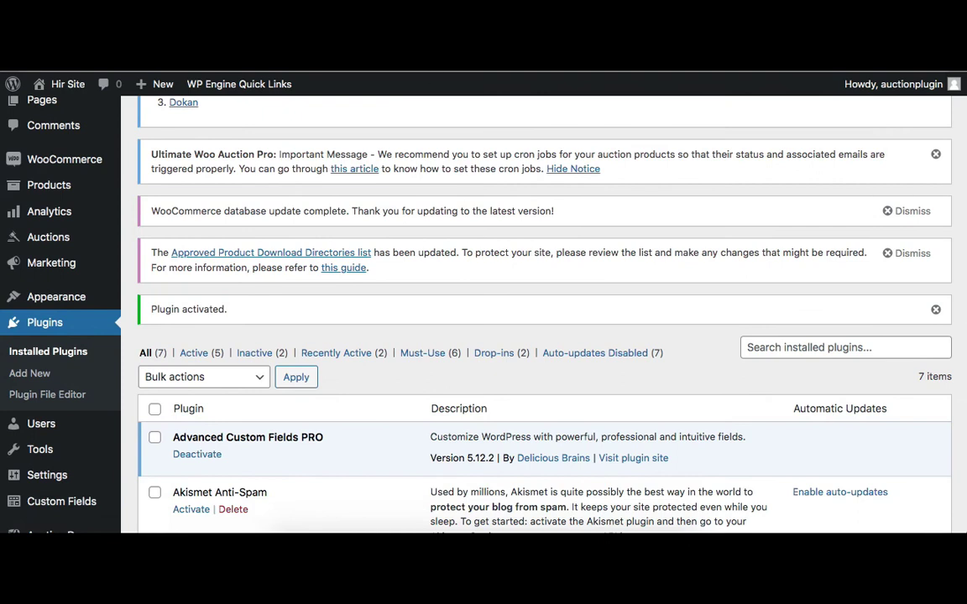
pyautogui.scroll(-2, 536, 314)
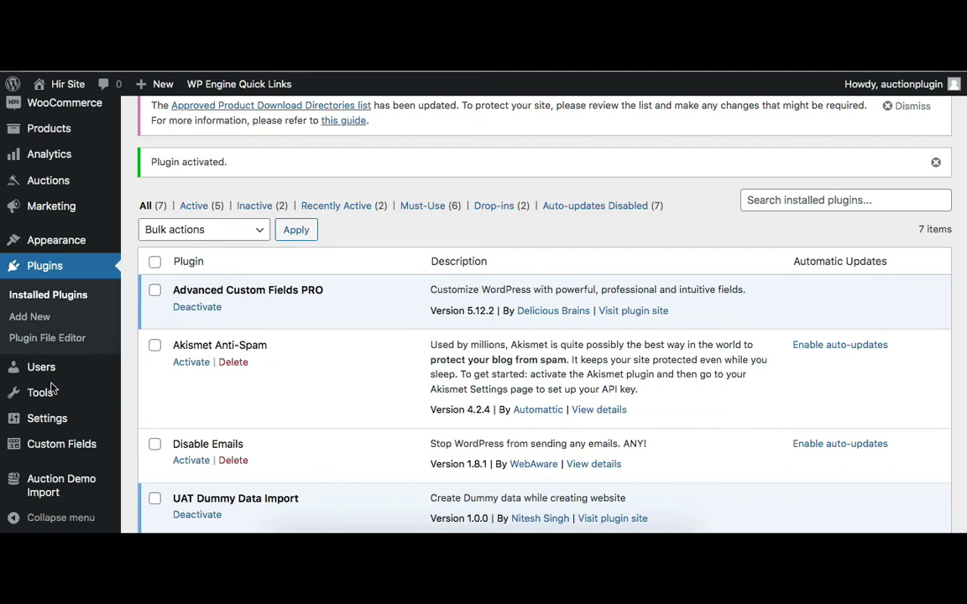
pyautogui.moveTo(42, 396)
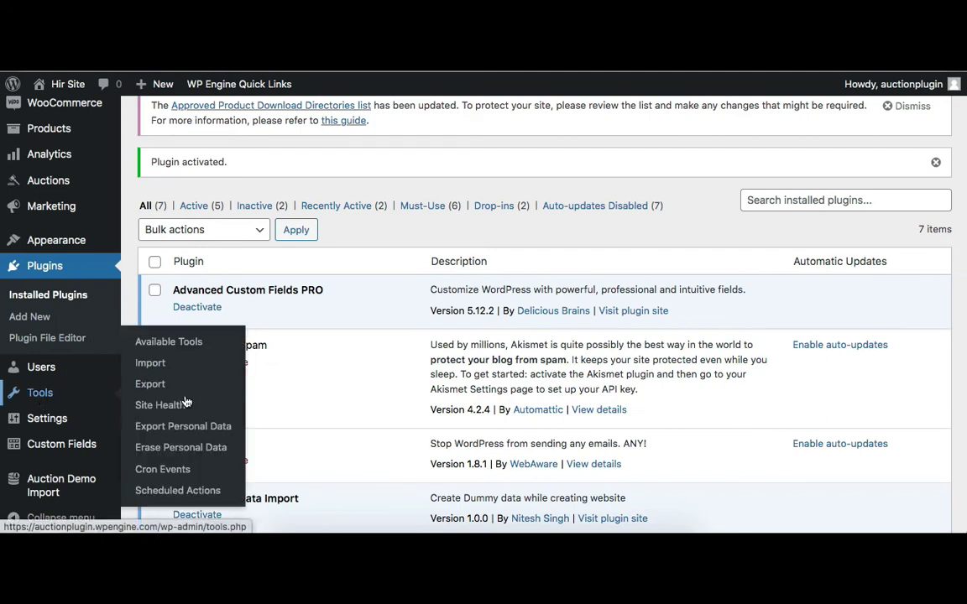
pyautogui.click(177, 478)
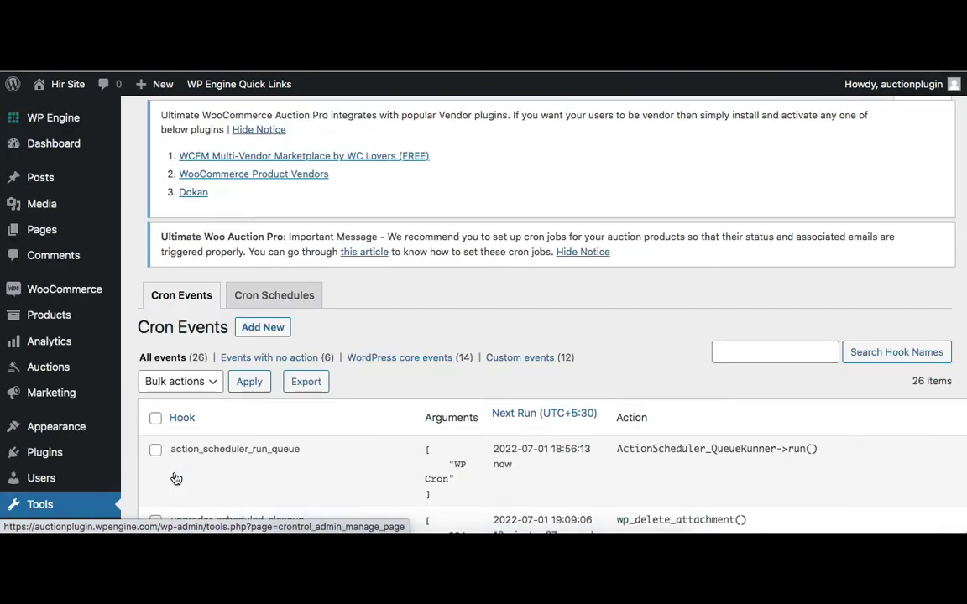
# Step: Copy the hook name scheduled_process_auction from the notes file and return to Cron Events
pyautogui.scroll(-1, 409, 427)
pyautogui.scroll(-3, 409, 428)
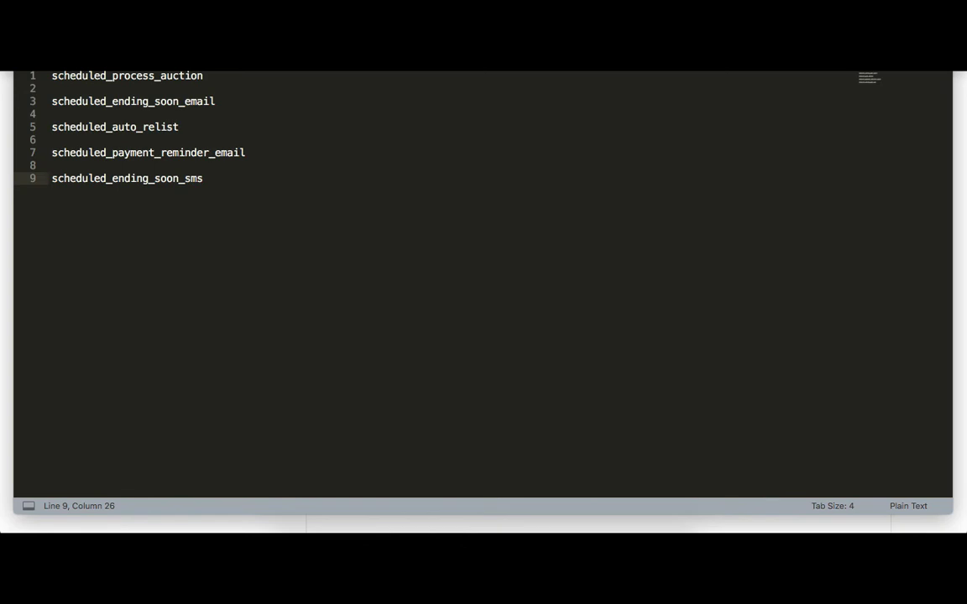
pyautogui.doubleClick(153, 76)
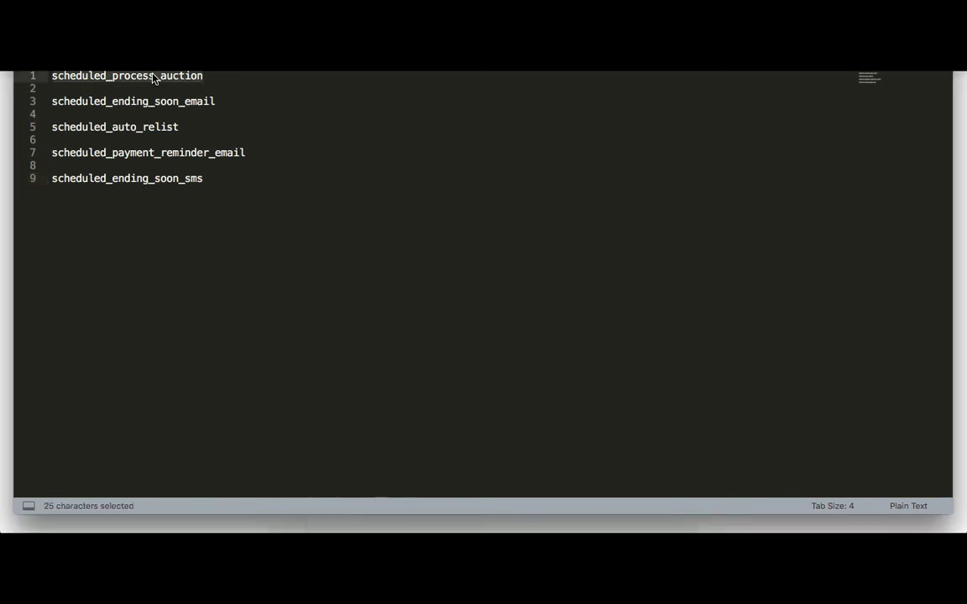
pyautogui.press('super+c')
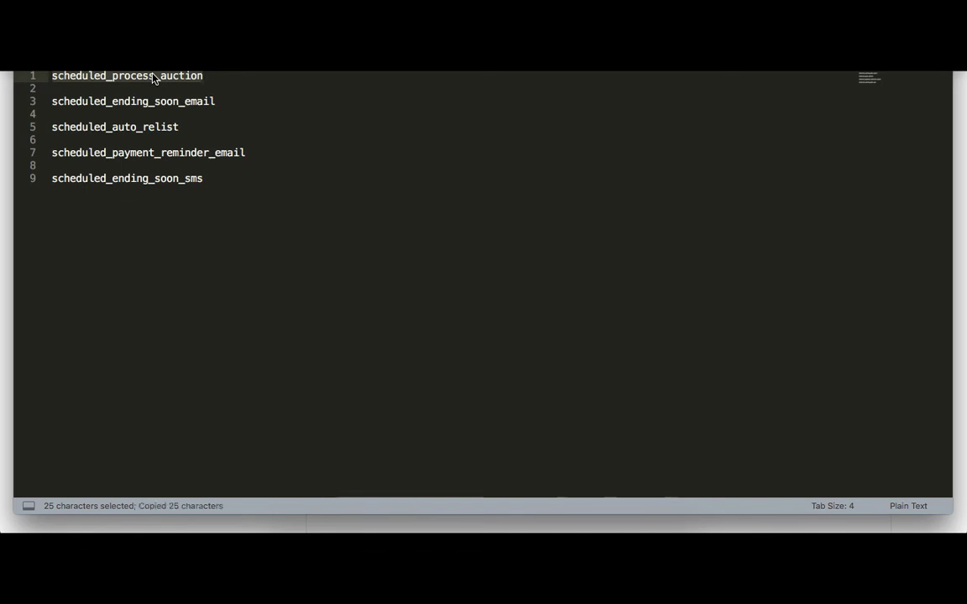
pyautogui.press('super+Tab')
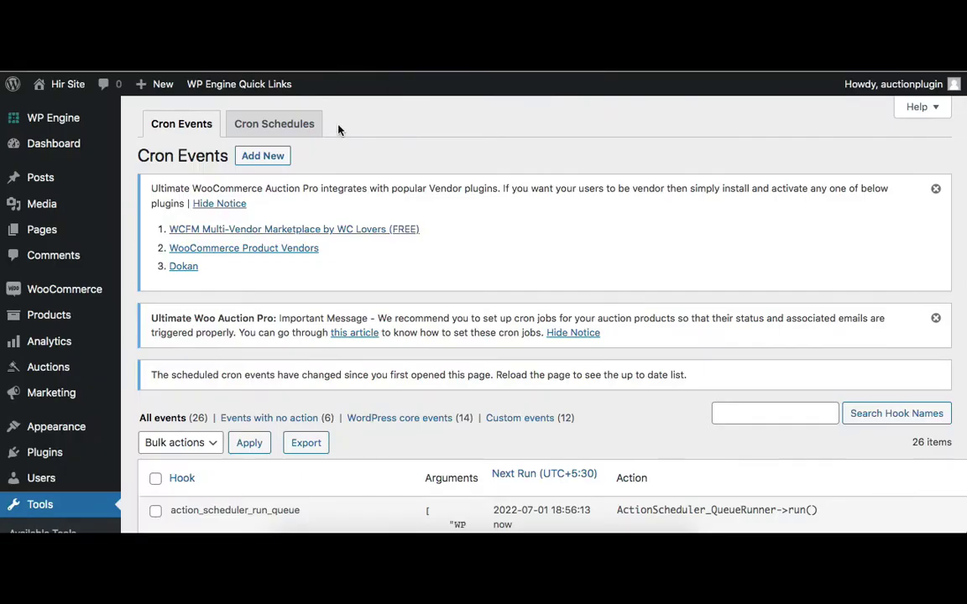
# Step: Add a new cron event with hook name scheduled_process_auction recurring every minute
pyautogui.click(264, 160)
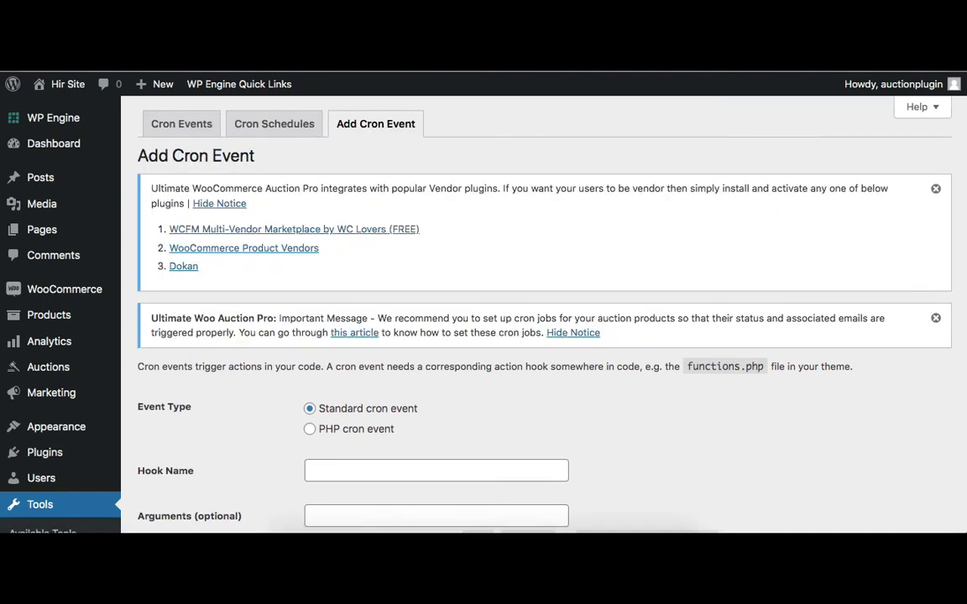
pyautogui.scroll(-5, 355, 218)
pyautogui.click(401, 250)
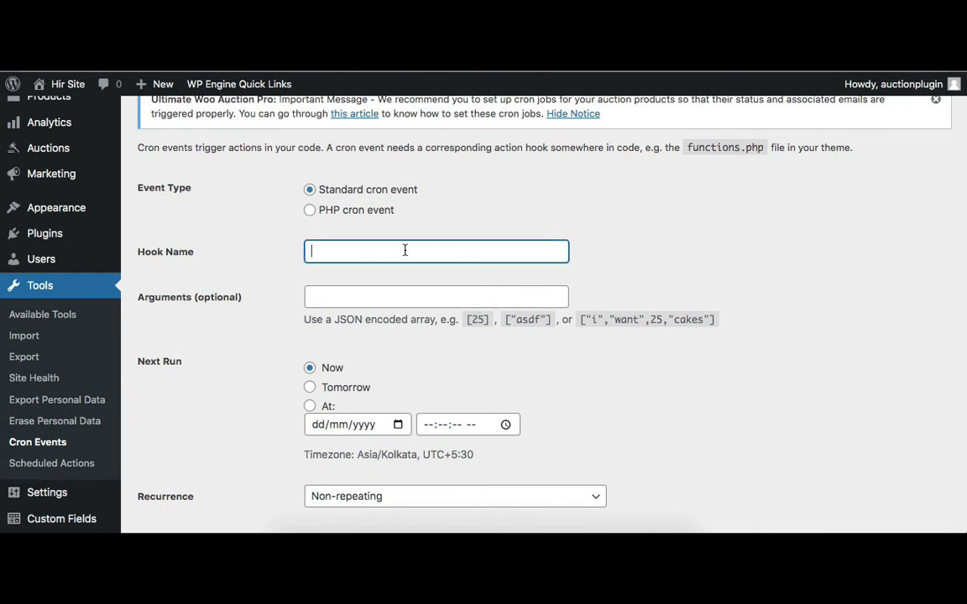
pyautogui.hotkey('ctrl', 'v')
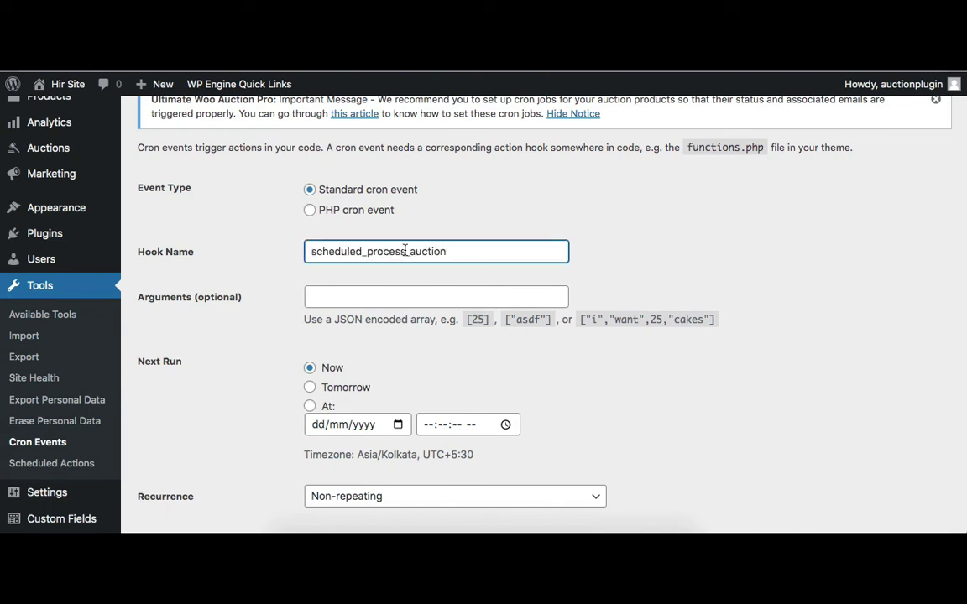
pyautogui.click(497, 224)
pyautogui.scroll(-3, 503, 319)
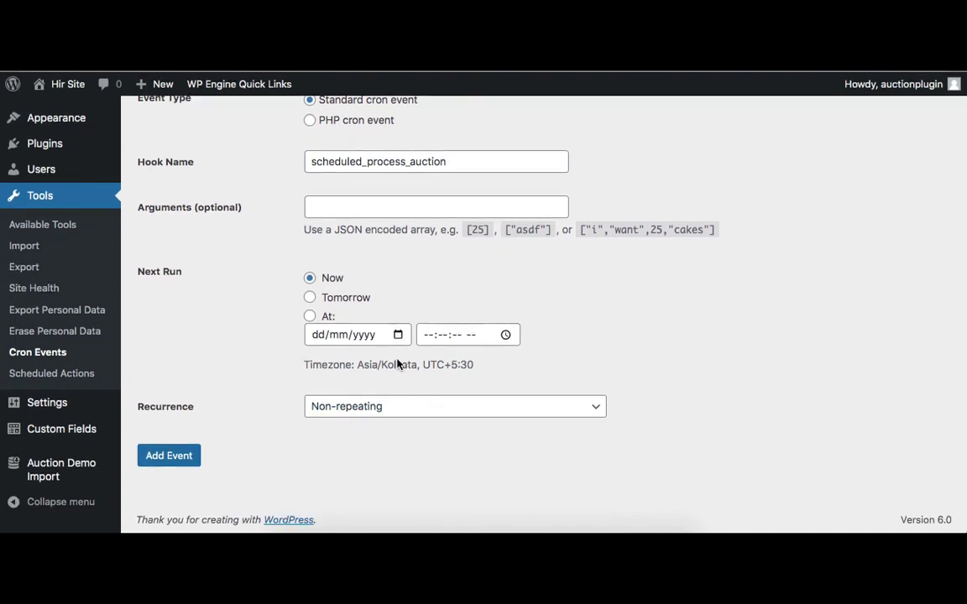
pyautogui.click(398, 411)
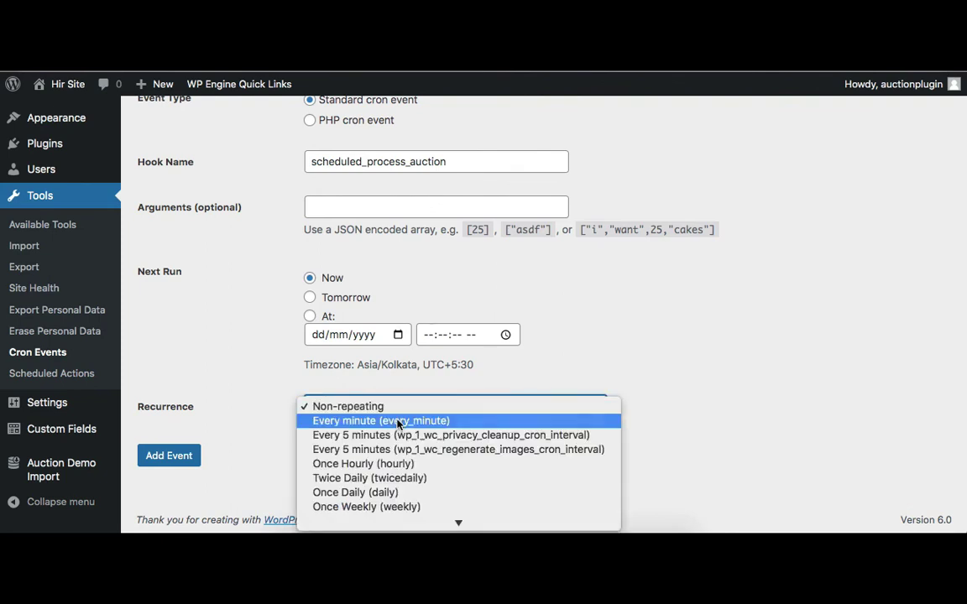
pyautogui.click(398, 423)
pyautogui.click(149, 462)
pyautogui.click(149, 464)
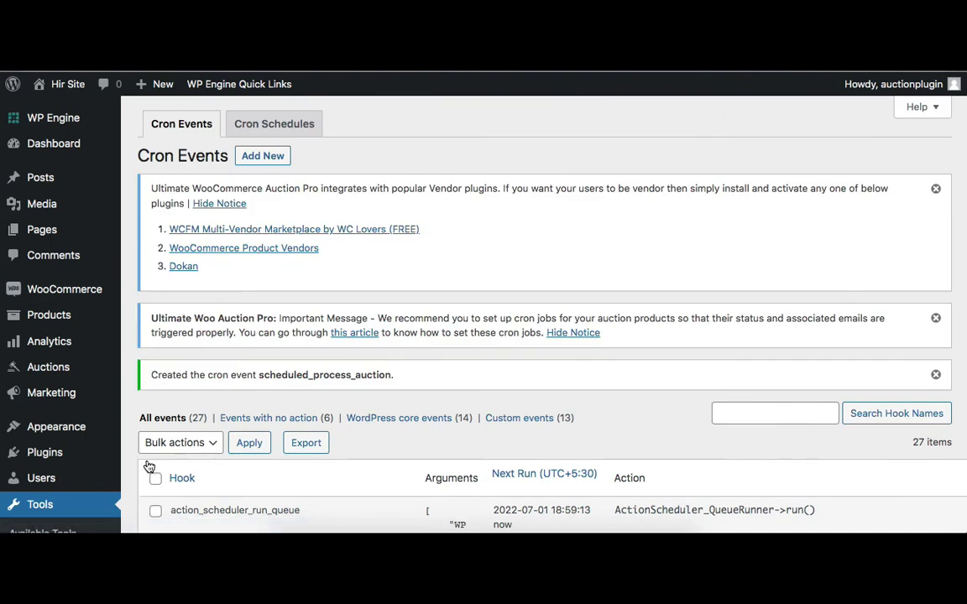
# Step: Check the new scheduled_process_auction event in the list, then return to the hook-name notes
pyautogui.scroll(-5, 537, 336)
pyautogui.doubleClick(282, 397)
pyautogui.click(334, 404)
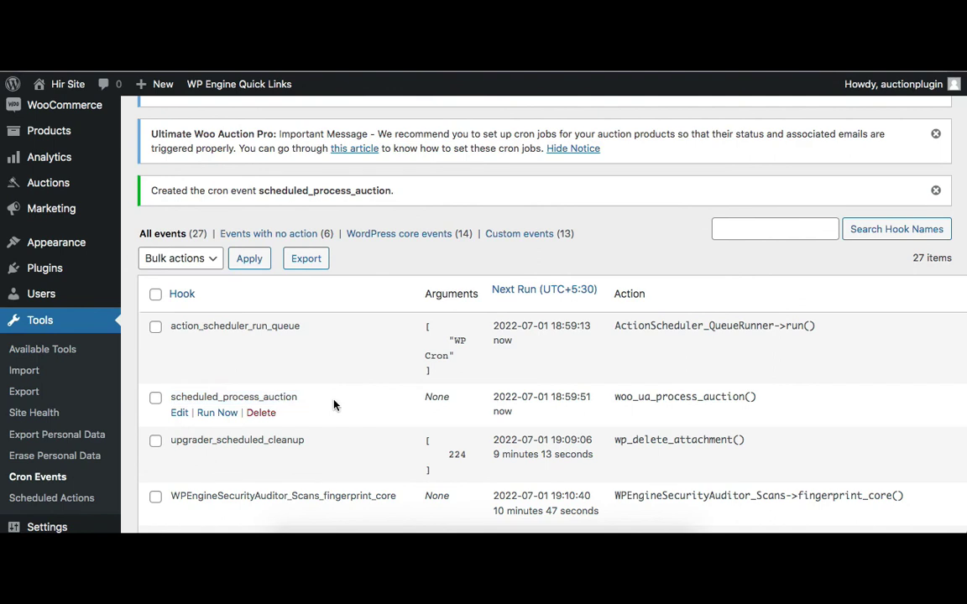
pyautogui.press('super+Tab')
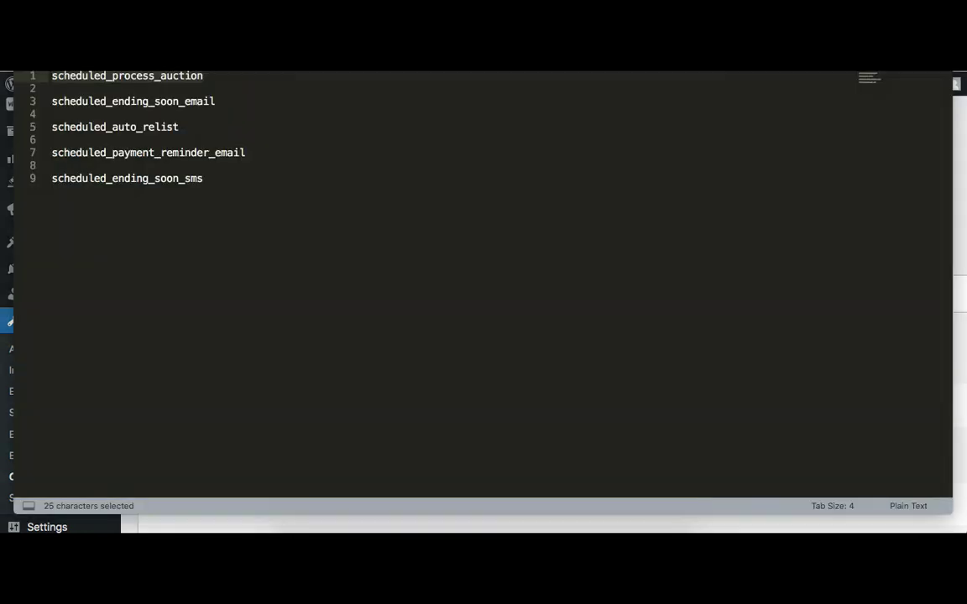